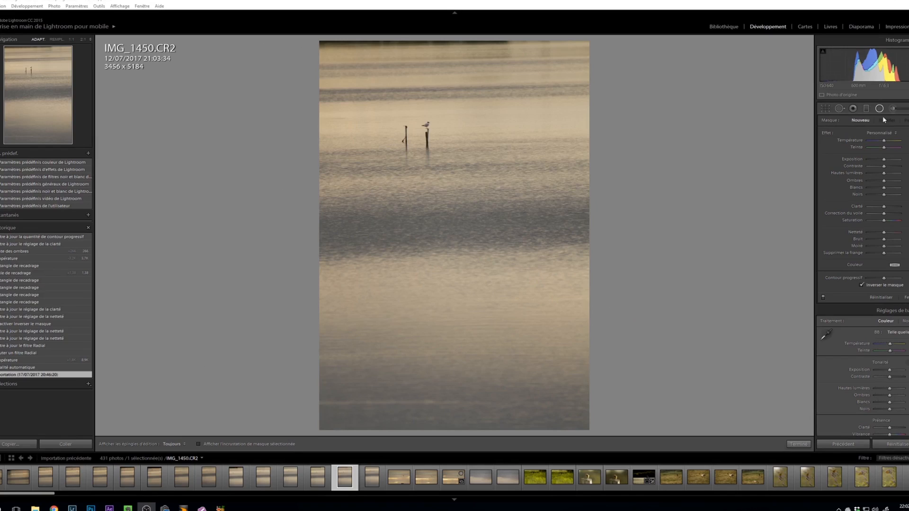
Crop the photo to a 1 x 1 square of about 3127 x 3127 pixels, with the bird and posts in its upper-left area
click(826, 110)
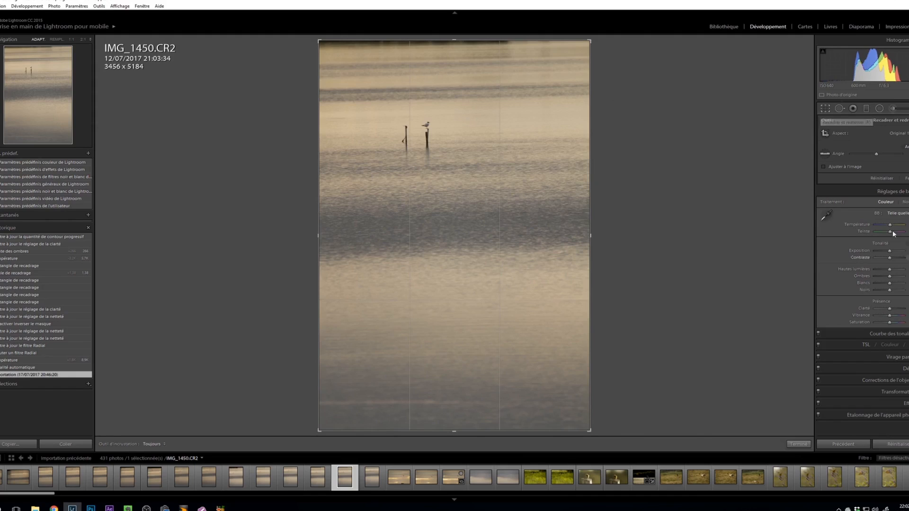
click(907, 136)
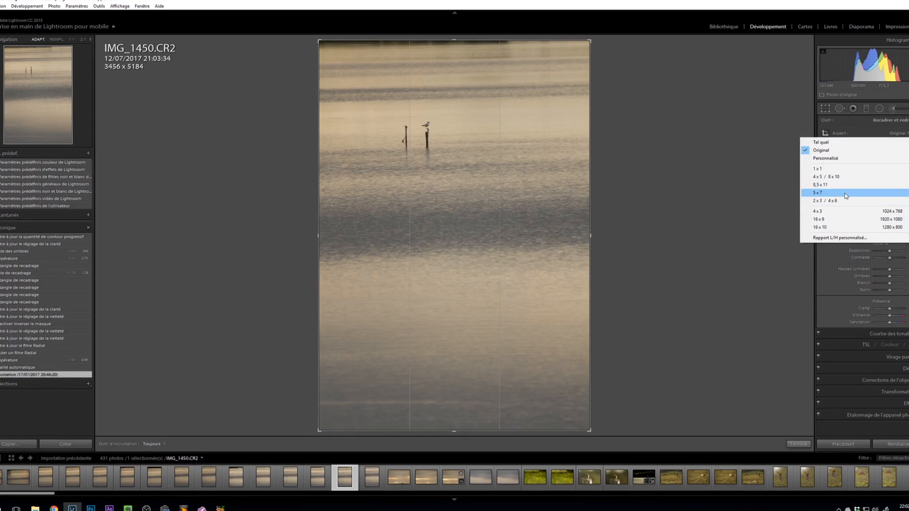
click(835, 171)
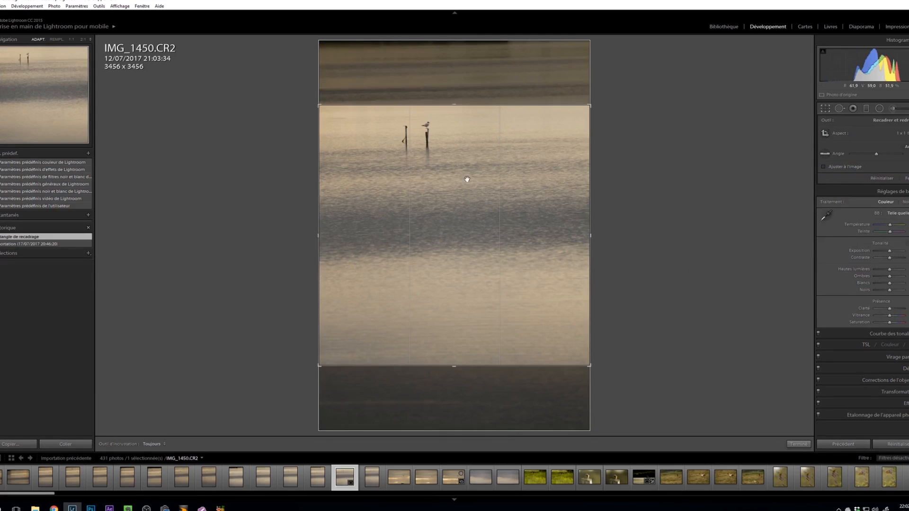
drag(467, 180, 438, 229)
drag(320, 106, 339, 127)
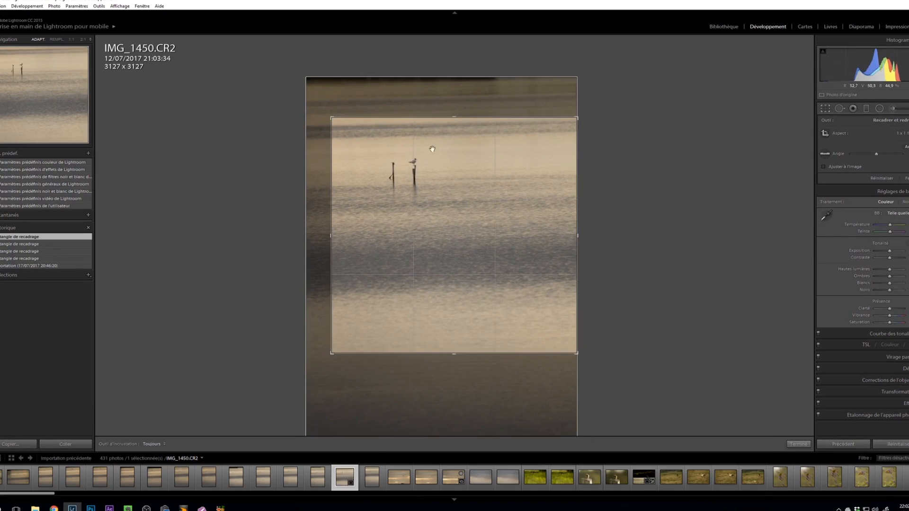
drag(415, 189, 447, 238)
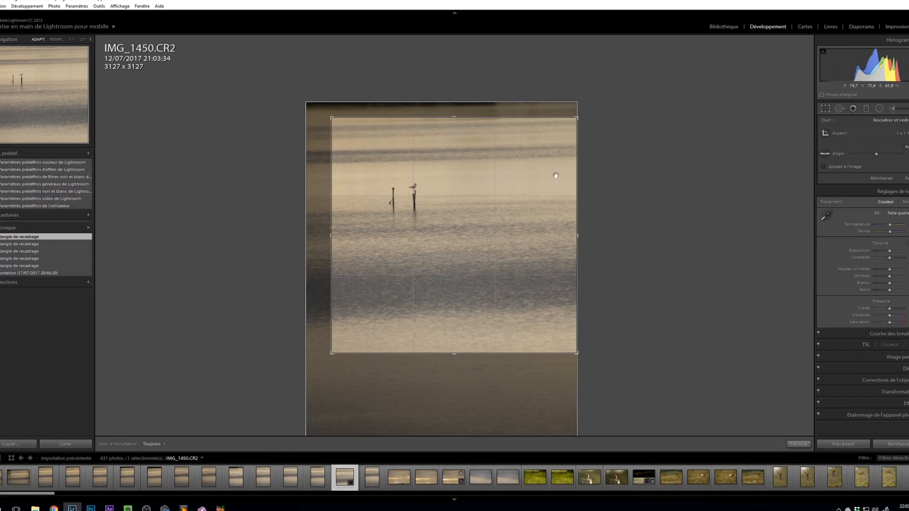
Straighten the crop by about 1.38 degrees to level the water, and nudge the photo slightly down inside the crop frame
drag(595, 111, 601, 112)
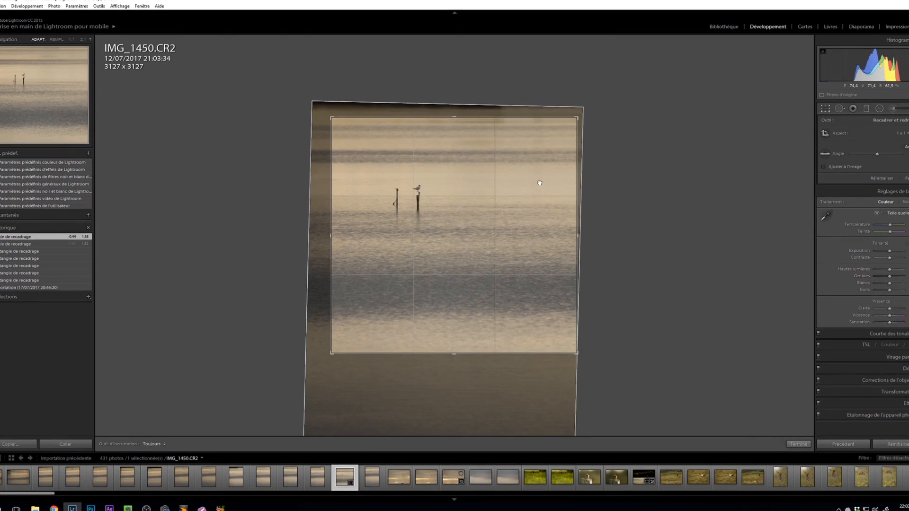
click(799, 444)
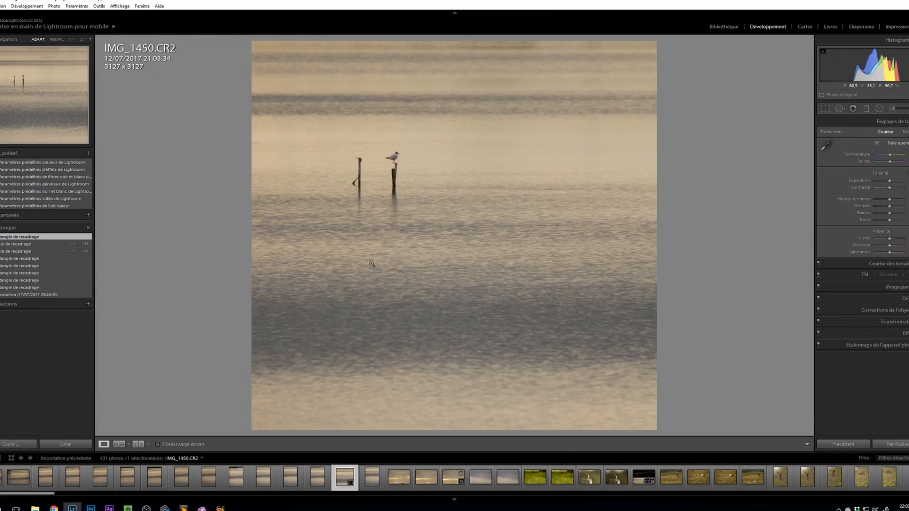
click(839, 108)
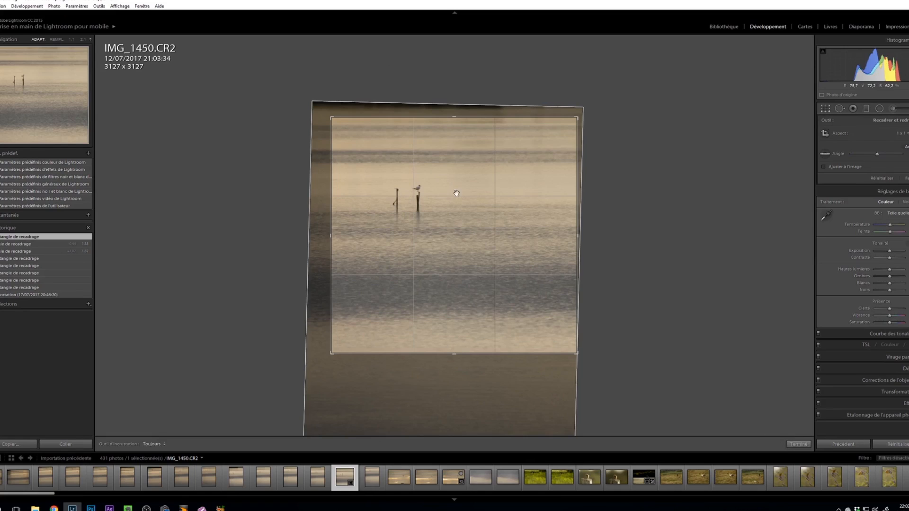
drag(467, 256, 467, 257)
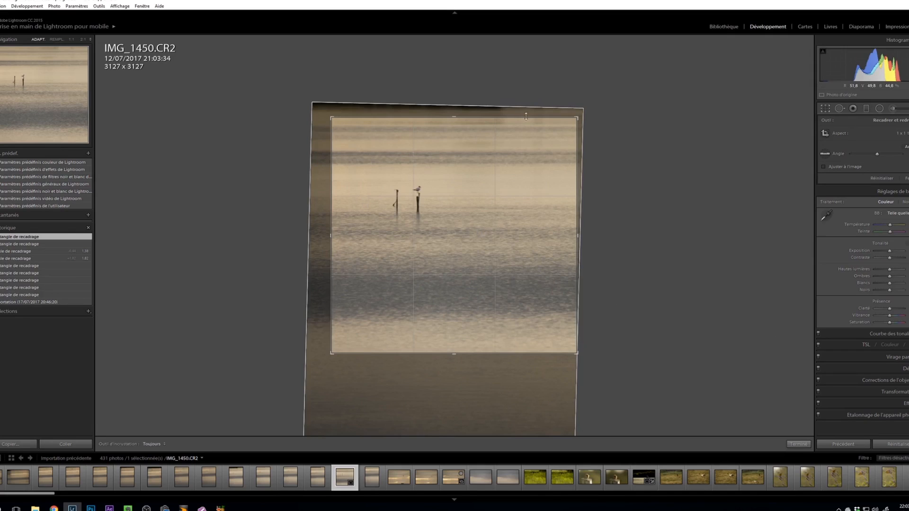
click(799, 444)
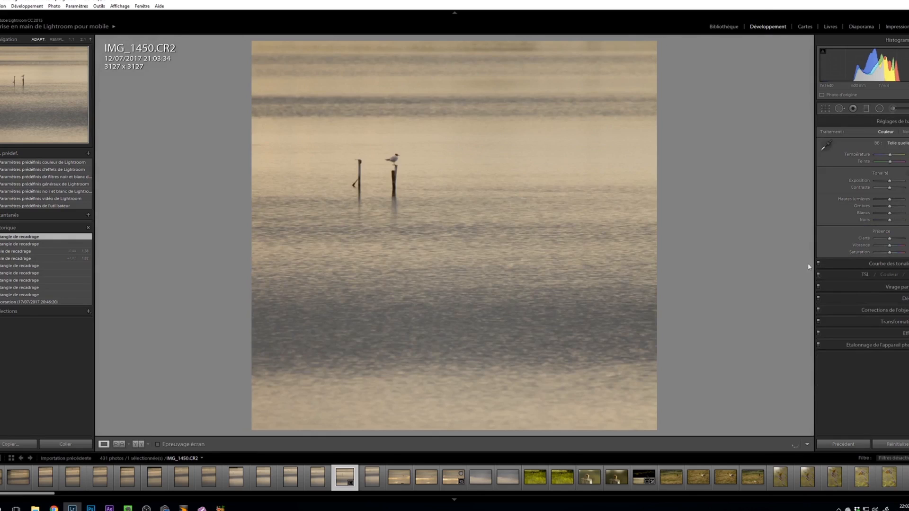
Apply automatic tone to the photo and cool its white balance temperature slightly
key(ctrl+u)
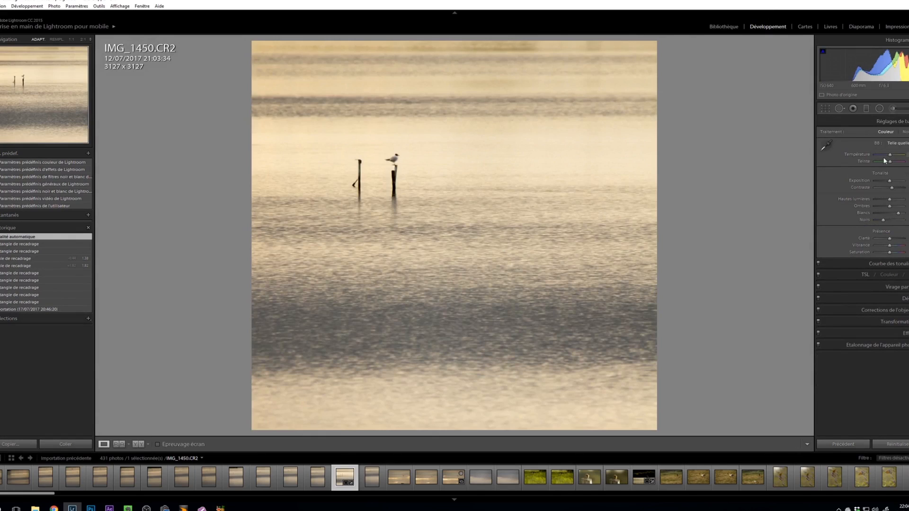
drag(889, 155, 888, 156)
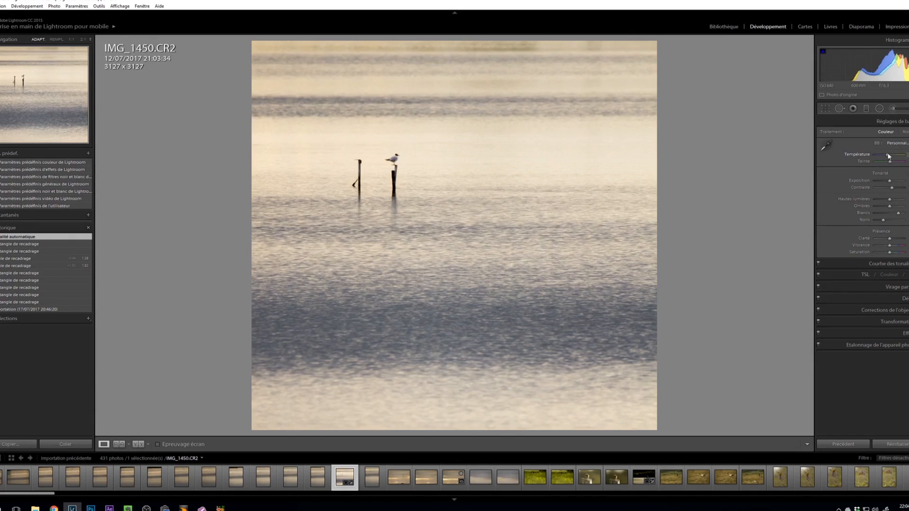
drag(889, 156, 887, 156)
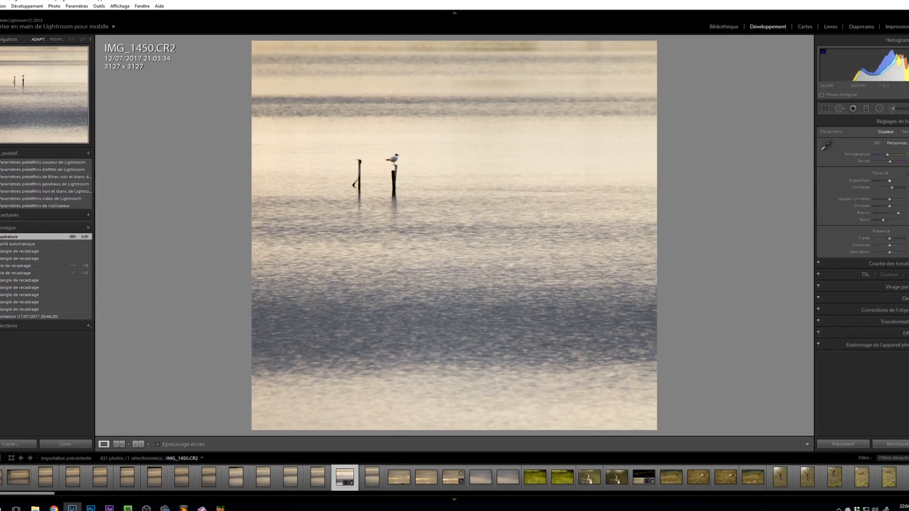
Shift the photo slightly up inside the square crop, apply it, and raise the global contrast to 41
click(825, 108)
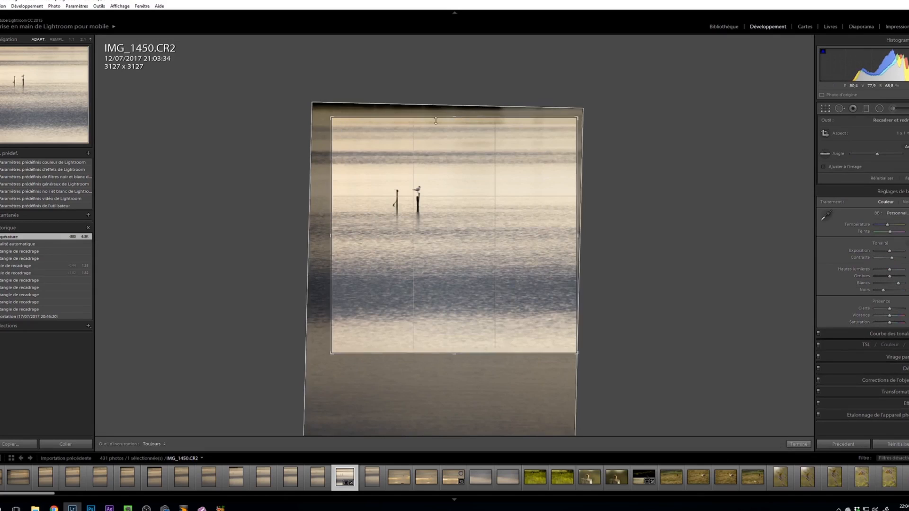
drag(445, 134, 442, 129)
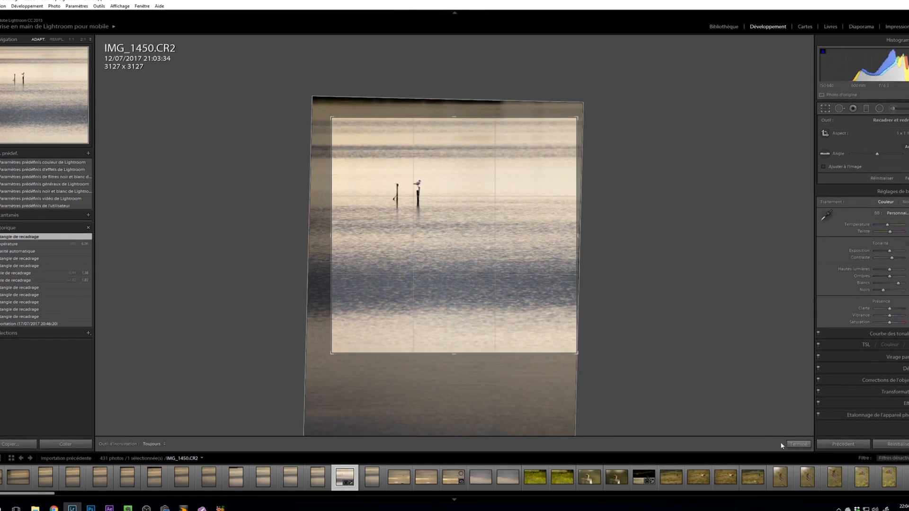
click(797, 444)
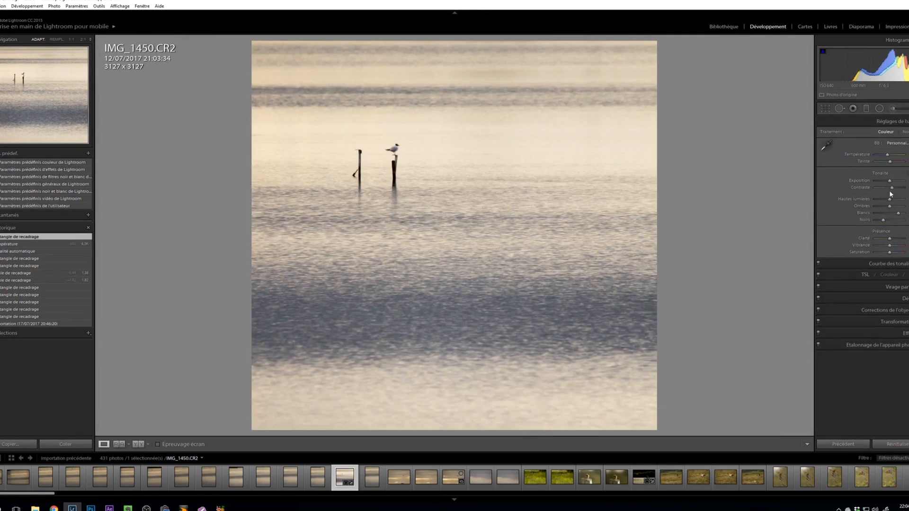
drag(893, 190, 896, 189)
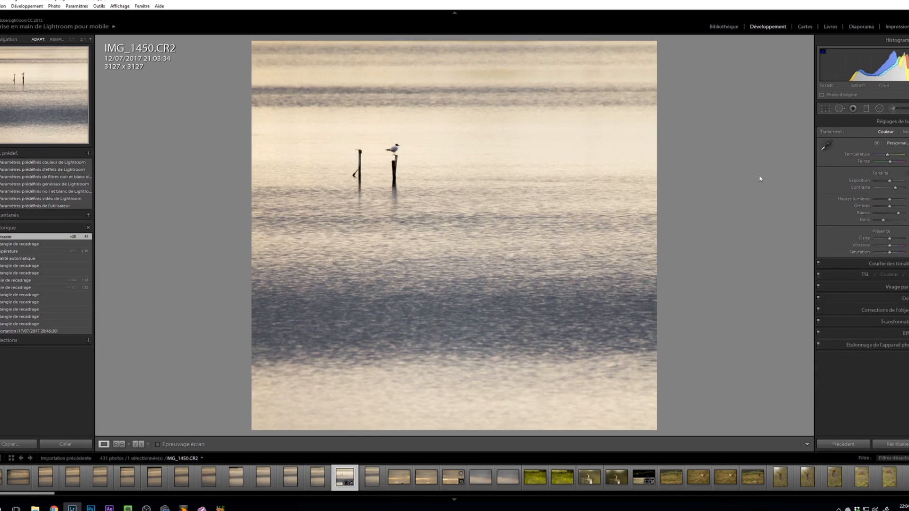
Remove the empty post beside the bird with Spot Removal, using the clear water on its far side as the source
click(361, 155)
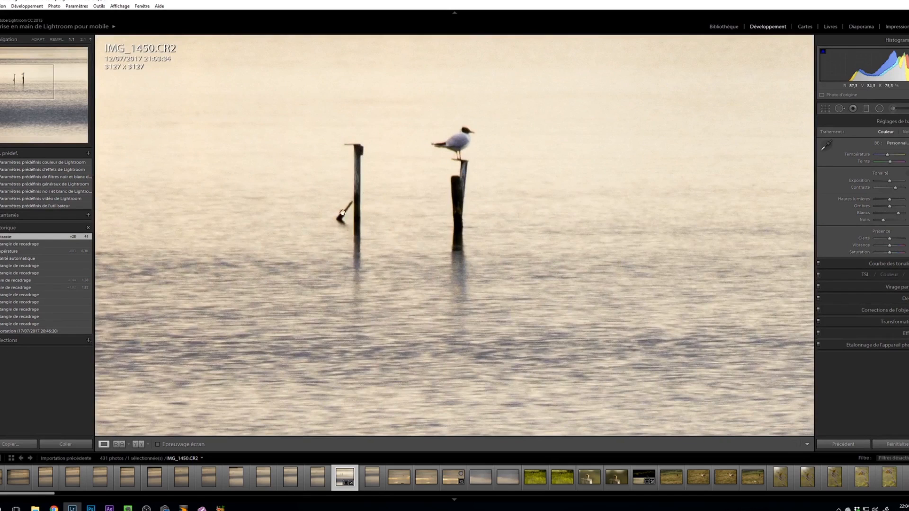
click(431, 238)
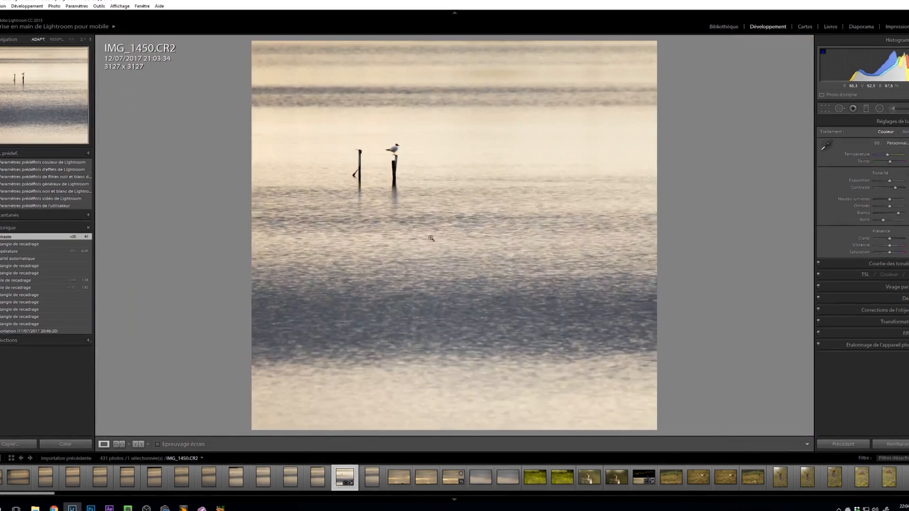
click(841, 110)
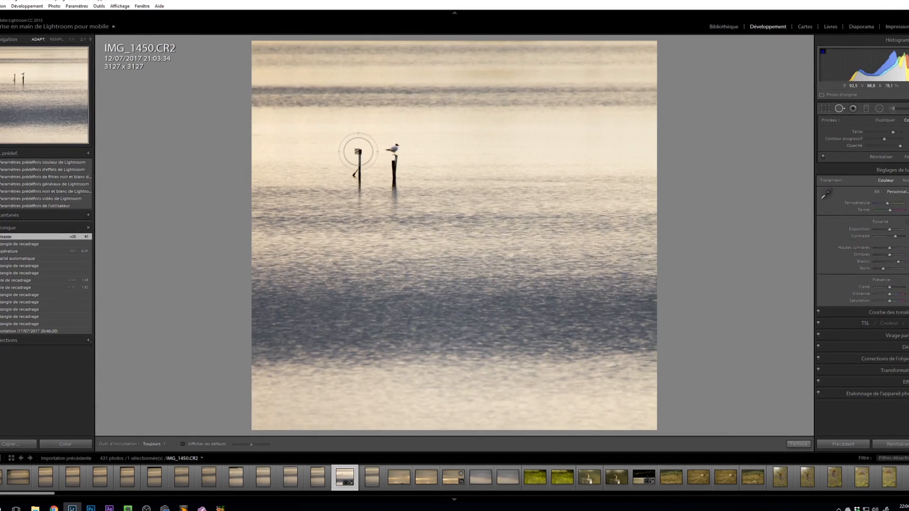
drag(358, 151, 358, 206)
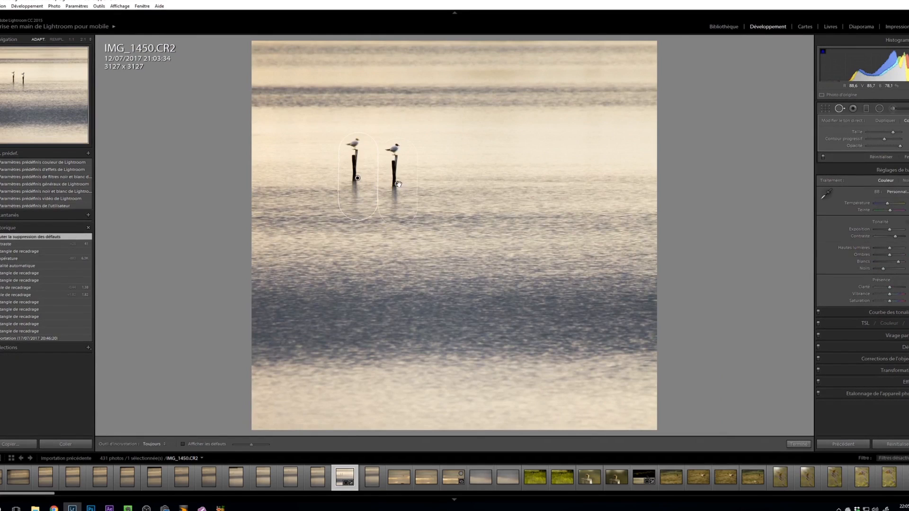
drag(402, 185, 317, 178)
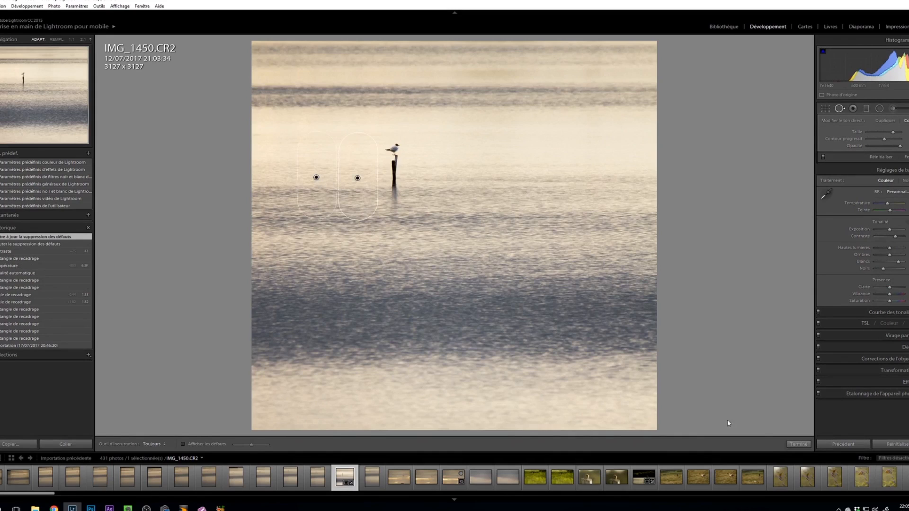
click(796, 444)
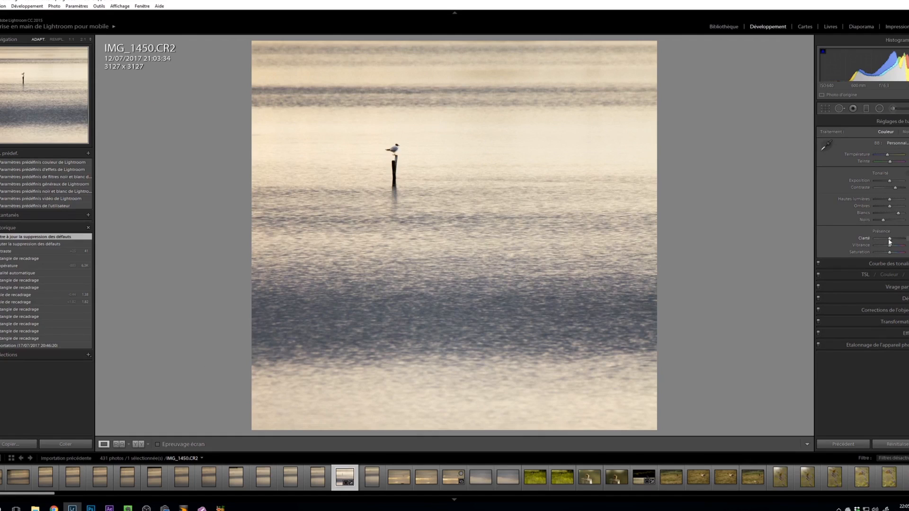
Try a negative clarity on the whole photo, check the bird up close, and reset the clarity to 0
drag(890, 242, 882, 242)
click(406, 137)
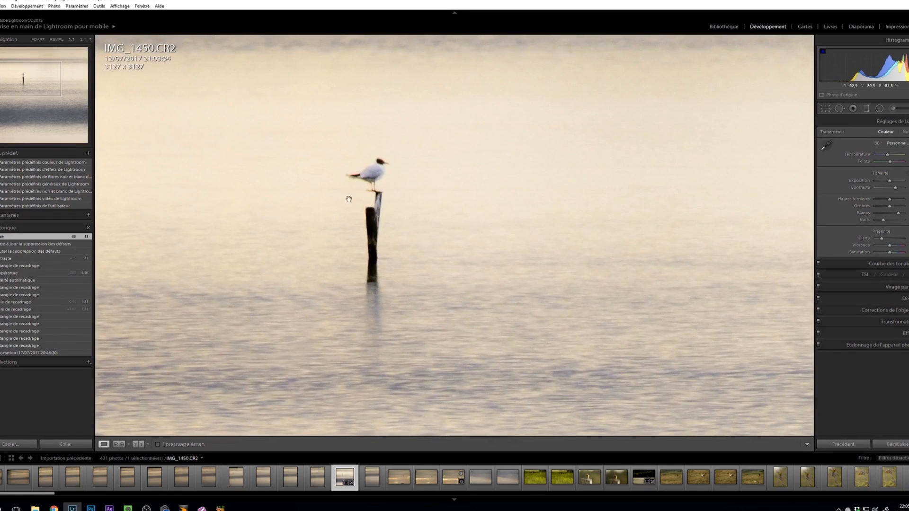
click(423, 215)
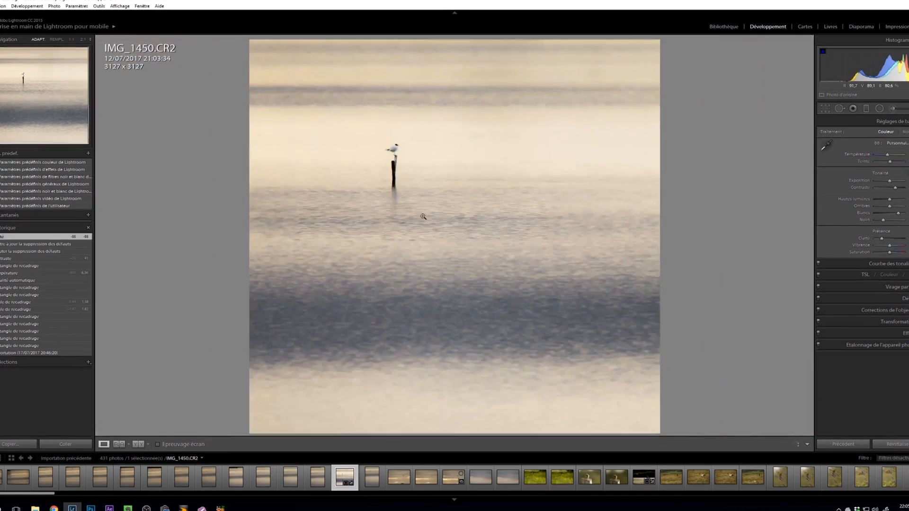
double_click(867, 240)
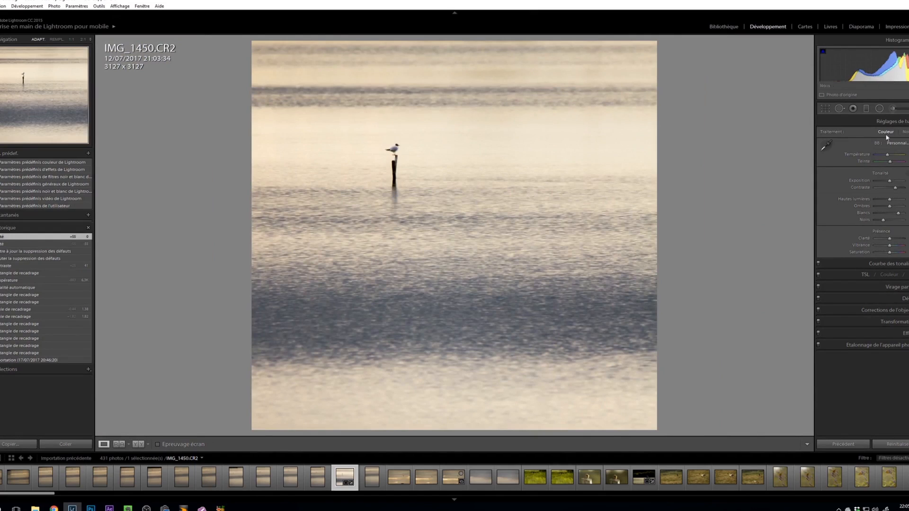
Place an elliptical radial filter around the bird and its post, and increase the filter's feather
click(880, 109)
mouse_move(388, 147)
mouse_down()
mouse_move(400, 169)
mouse_move(394, 166)
mouse_up()
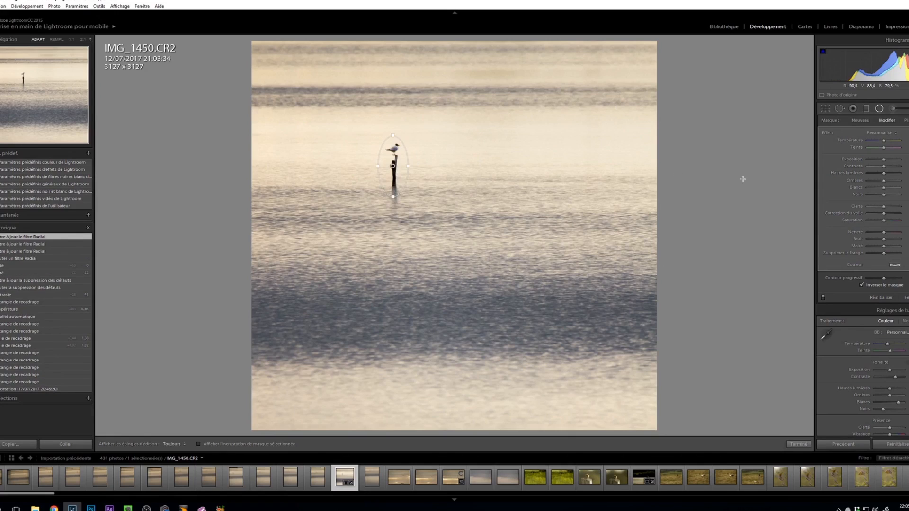
drag(884, 278, 891, 279)
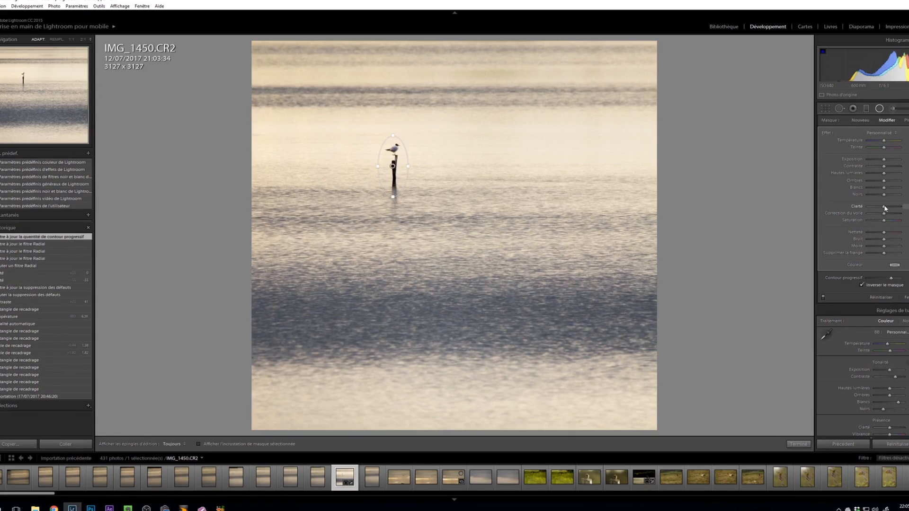
Give the radial filter a negative clarity and turn off mask inversion so it softens everything outside the ellipse
drag(858, 207, 857, 207)
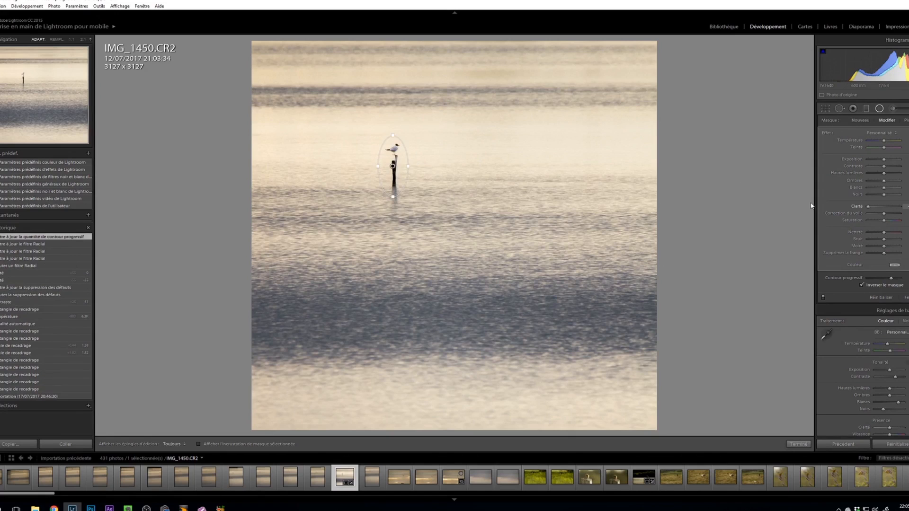
click(873, 286)
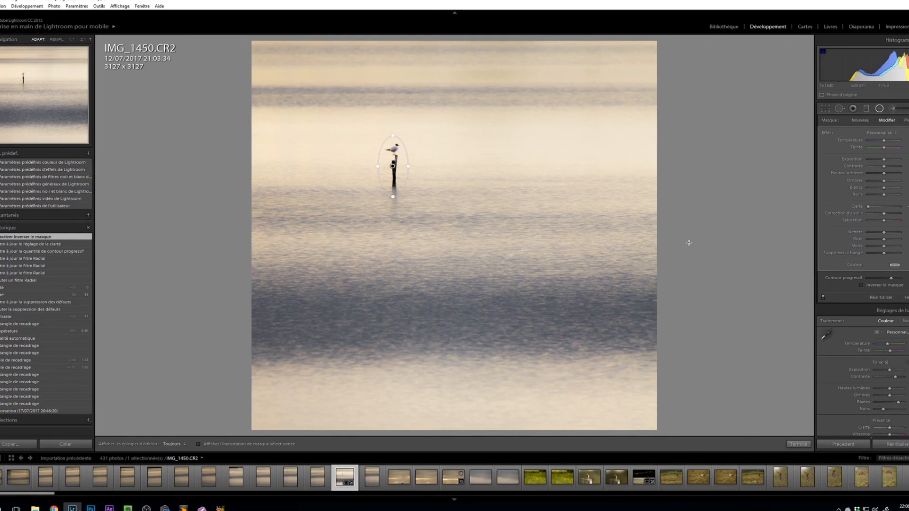
click(875, 209)
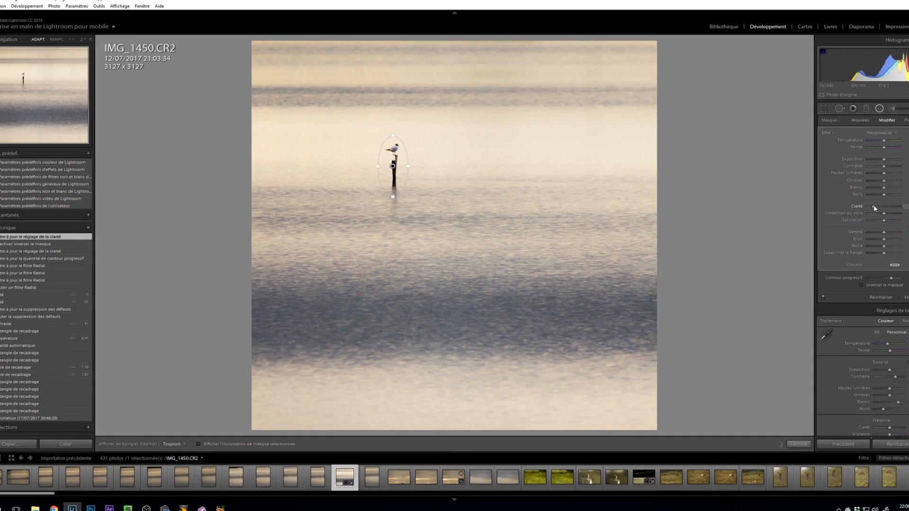
click(906, 207)
click(799, 445)
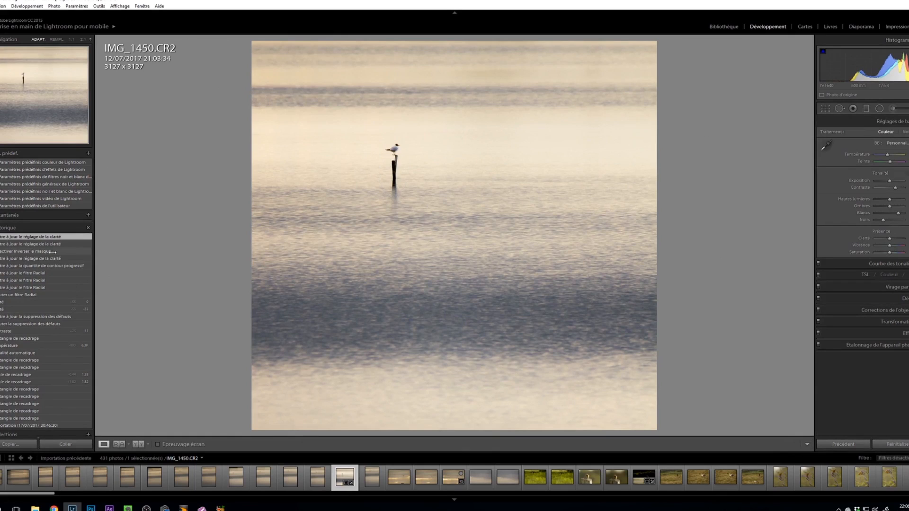
Compare the history state of the first radial filter clarity change with the latest state, and return to the latest
click(38, 259)
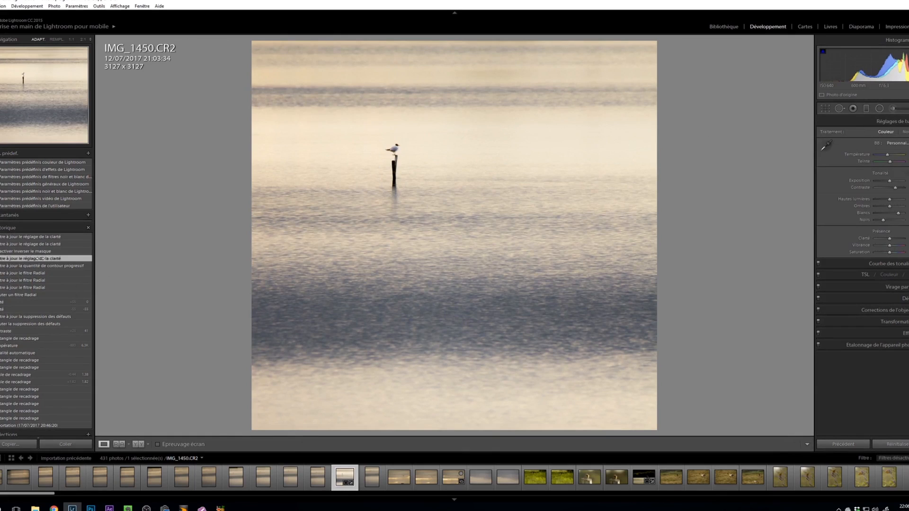
click(36, 237)
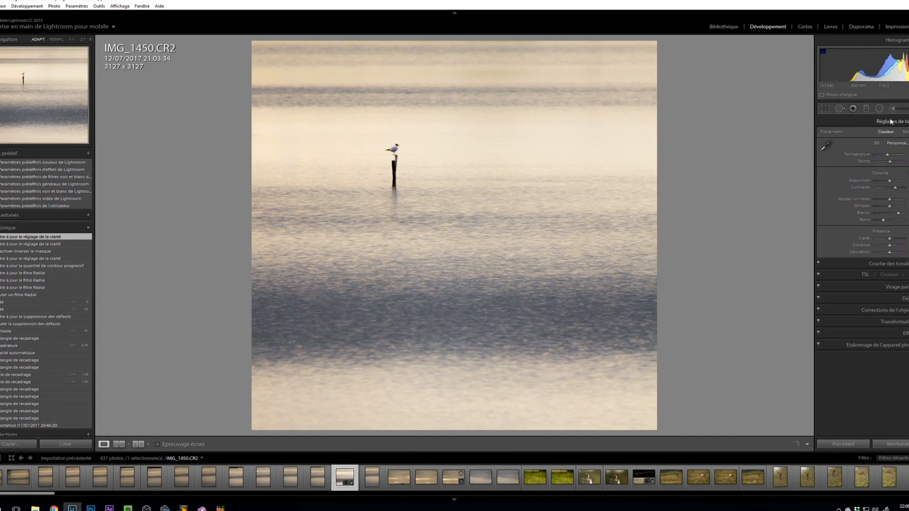
Reselect the radial filter around the bird and post, make its negative clarity less strong, and finish editing it
click(879, 108)
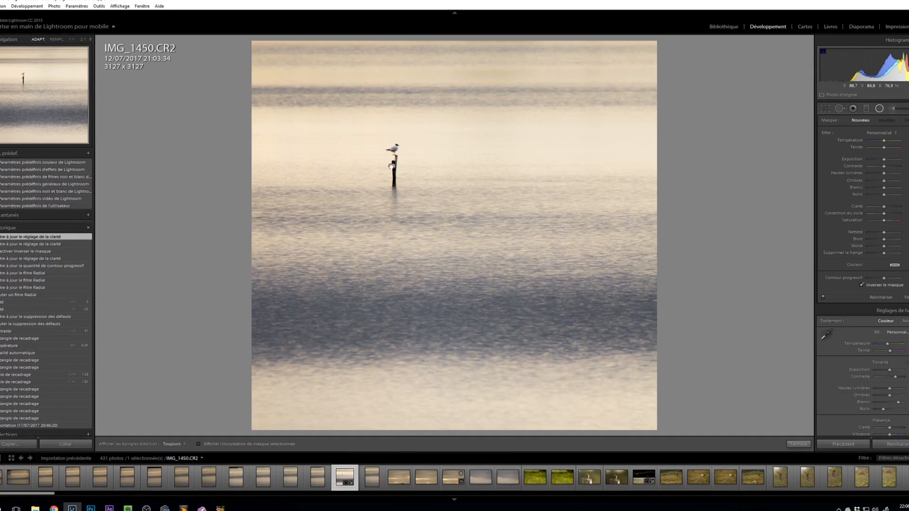
click(392, 166)
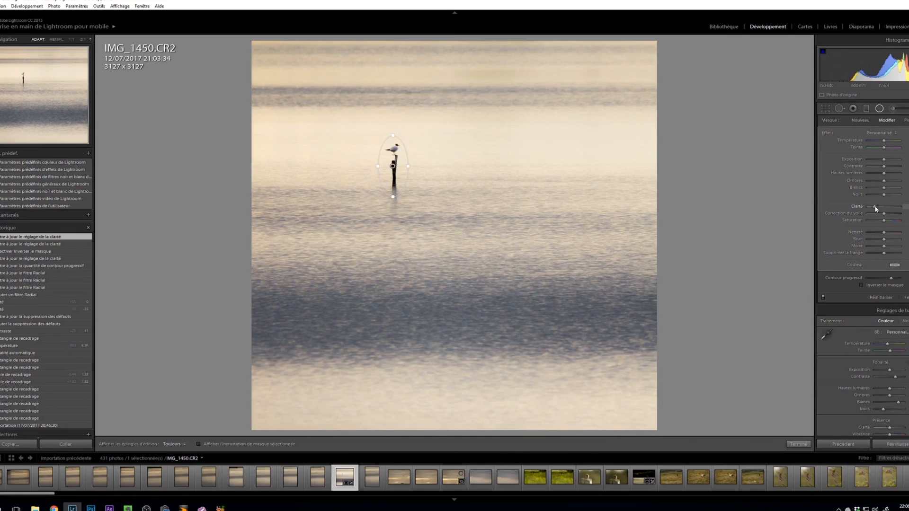
drag(876, 209, 877, 209)
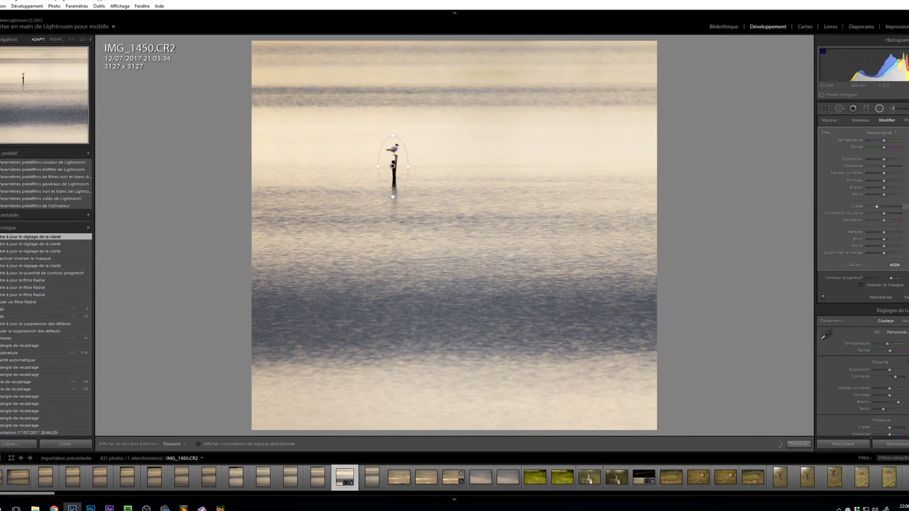
click(906, 206)
key(Return)
click(799, 445)
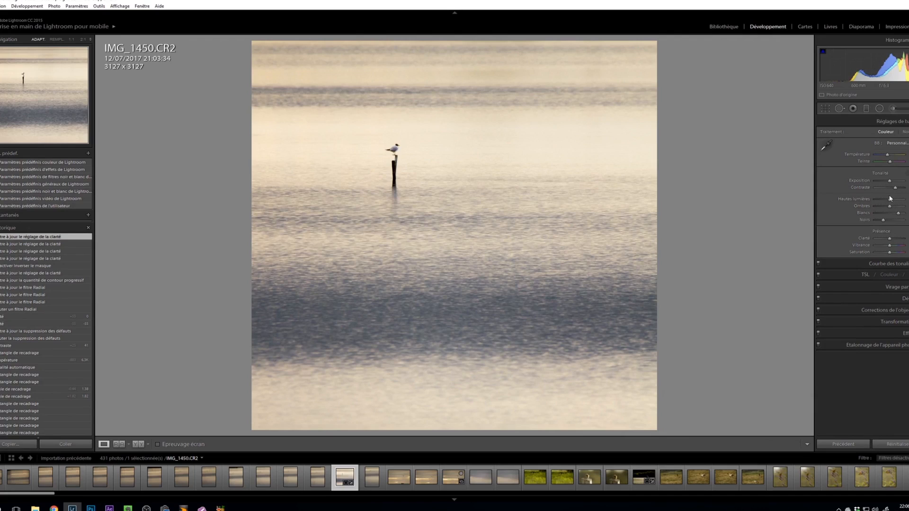
Raise the photo's highlights, whites and shadows, increase the vibrance, and set the saturation to -7
drag(891, 200, 898, 211)
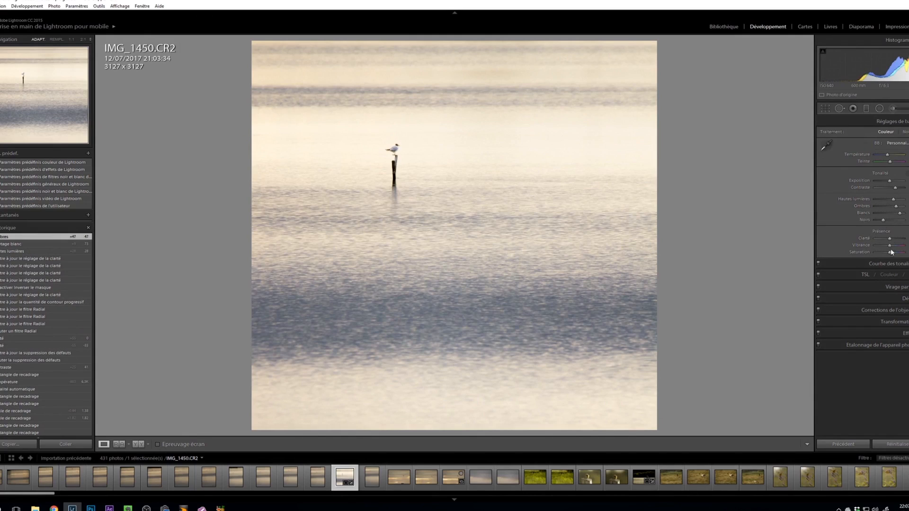
drag(890, 246, 887, 253)
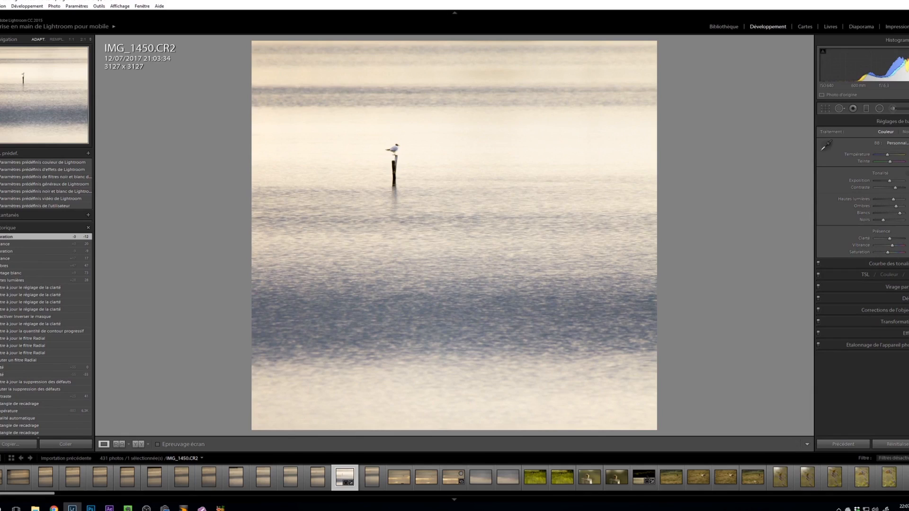
drag(889, 252, 890, 252)
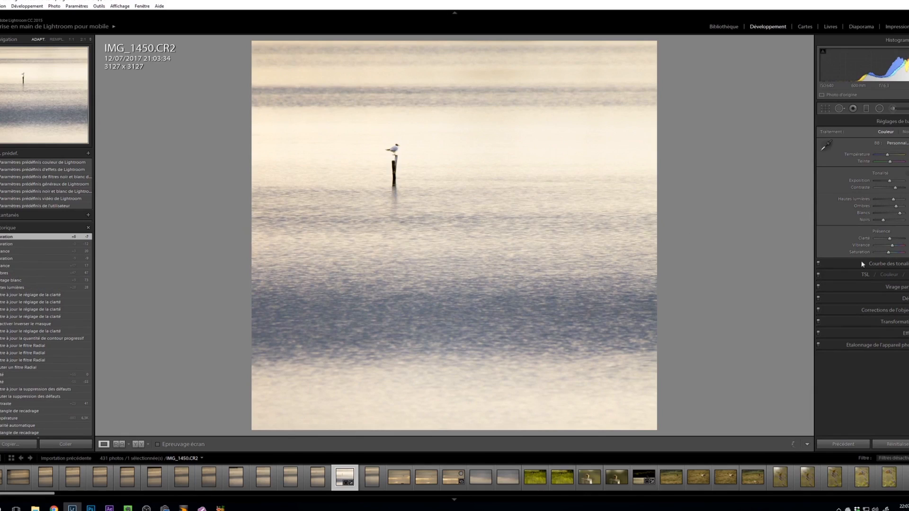
Split-tone the shadows with a blue tint at hue 215 and set the shadow saturation to 20
click(893, 287)
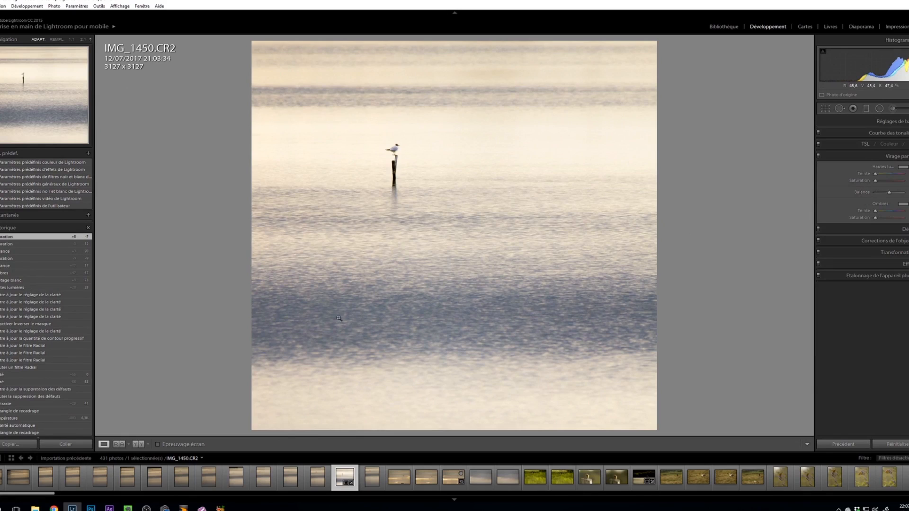
click(905, 205)
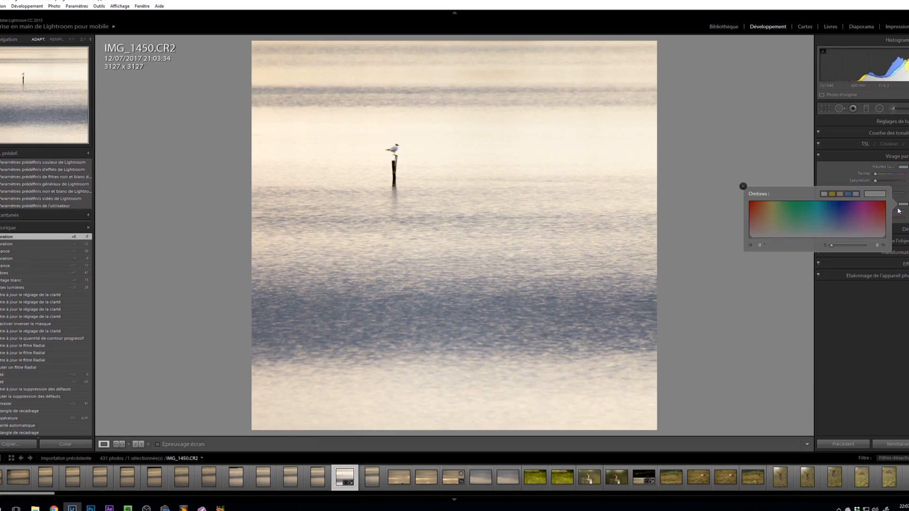
click(849, 194)
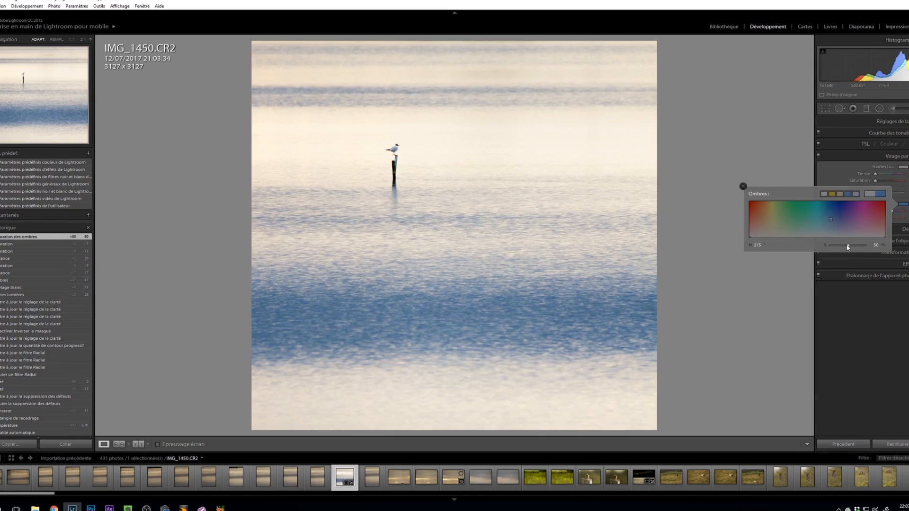
drag(848, 248, 838, 245)
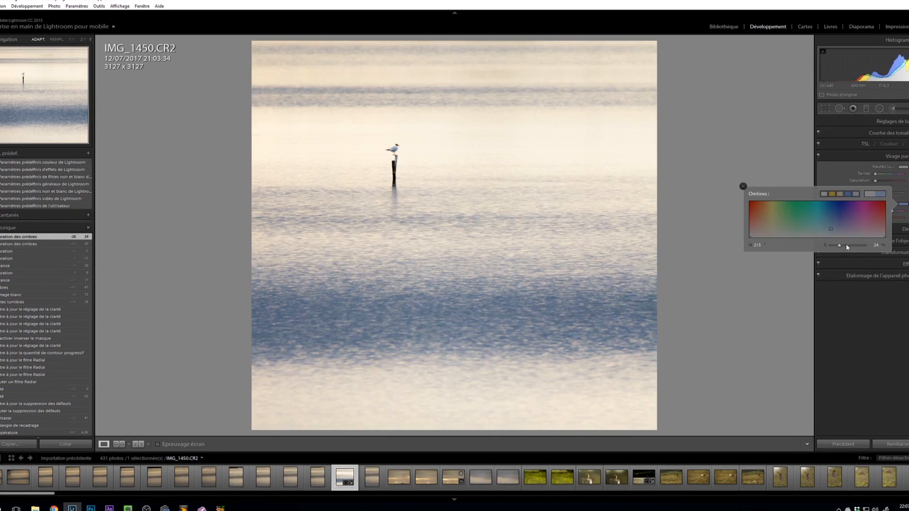
click(876, 246)
text(20)
key(Return)
click(890, 364)
Compare earlier history states without the blue shadow tint against the toned photo, and return to the latest state
click(42, 258)
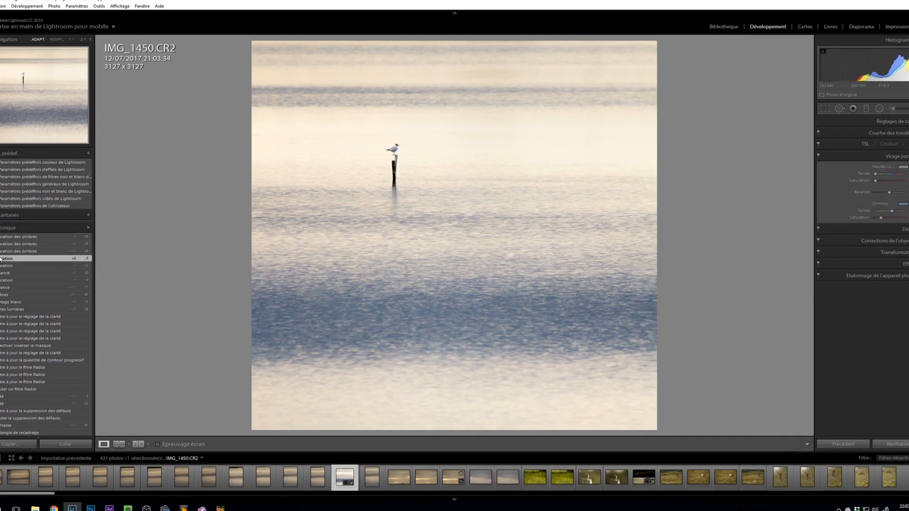
click(15, 243)
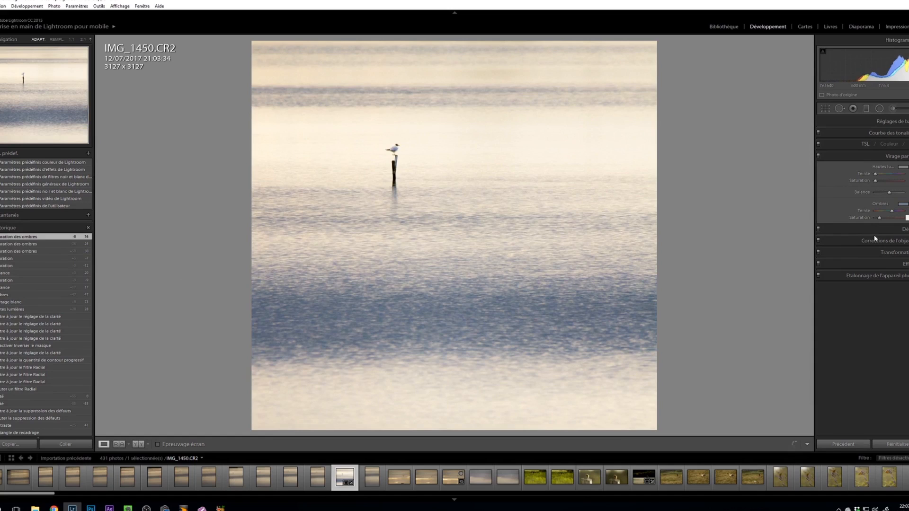
click(20, 280)
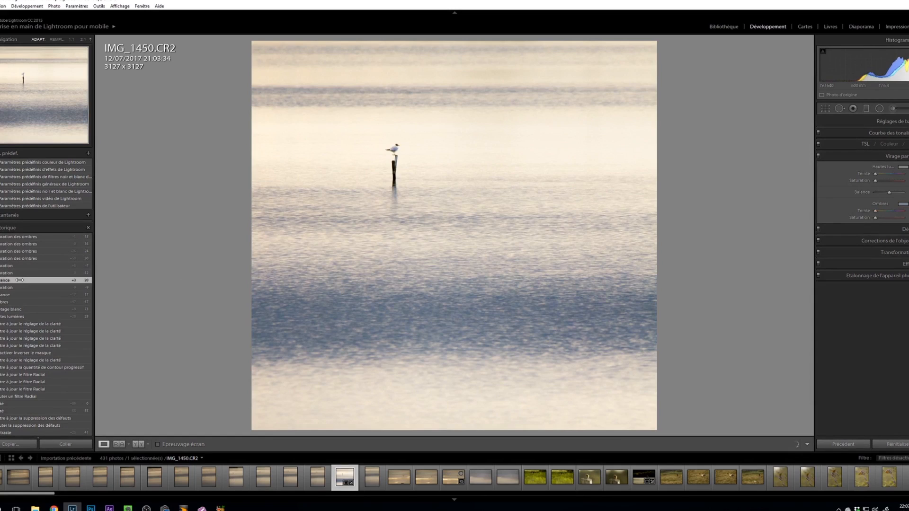
click(22, 237)
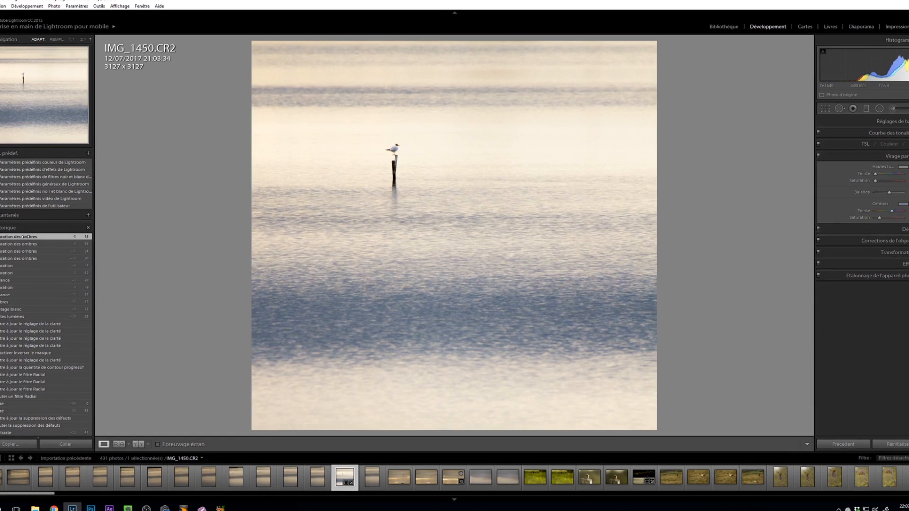
click(18, 295)
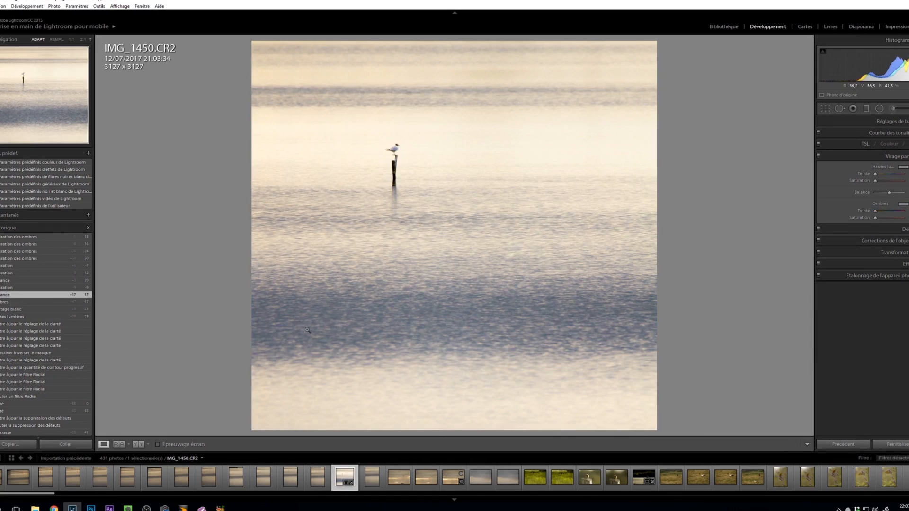
click(21, 239)
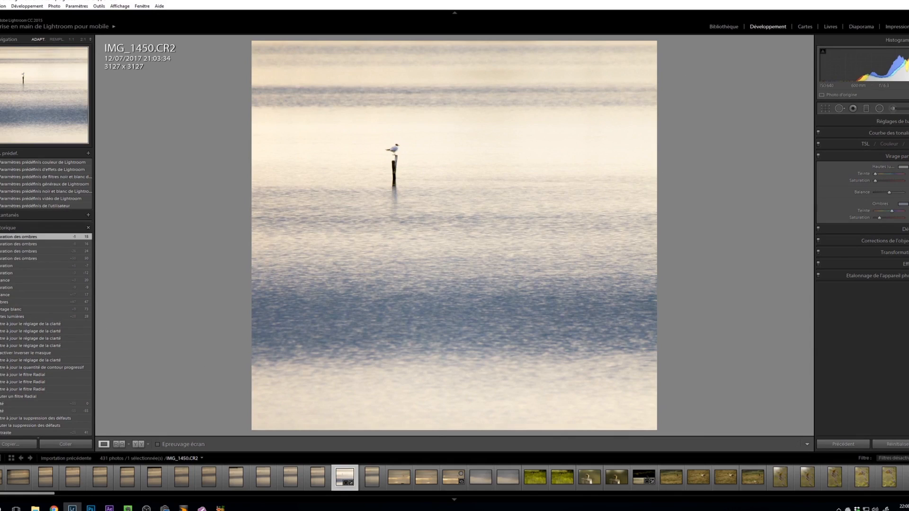
Split-tone the highlights with a warm tint at hue 52 and saturation 10, and compare it with the history state before the tint
click(905, 167)
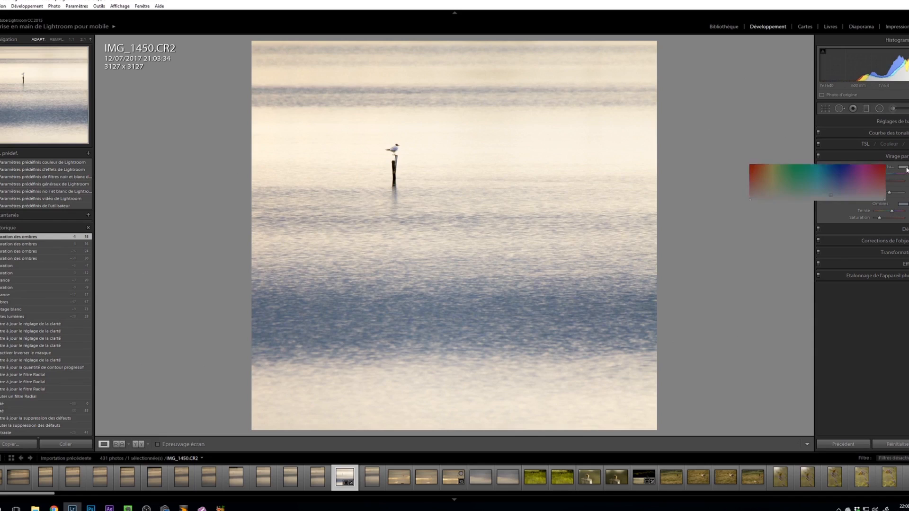
click(832, 156)
click(769, 189)
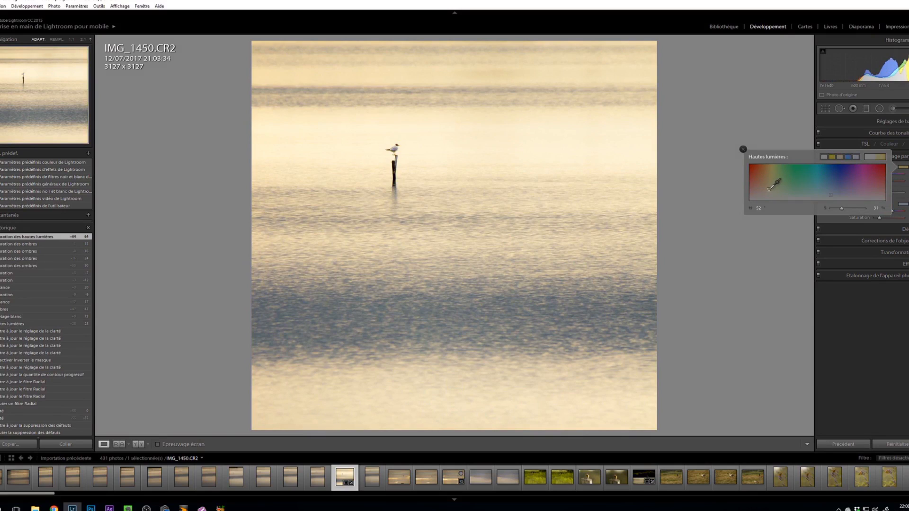
drag(769, 190, 769, 192)
drag(840, 210, 838, 210)
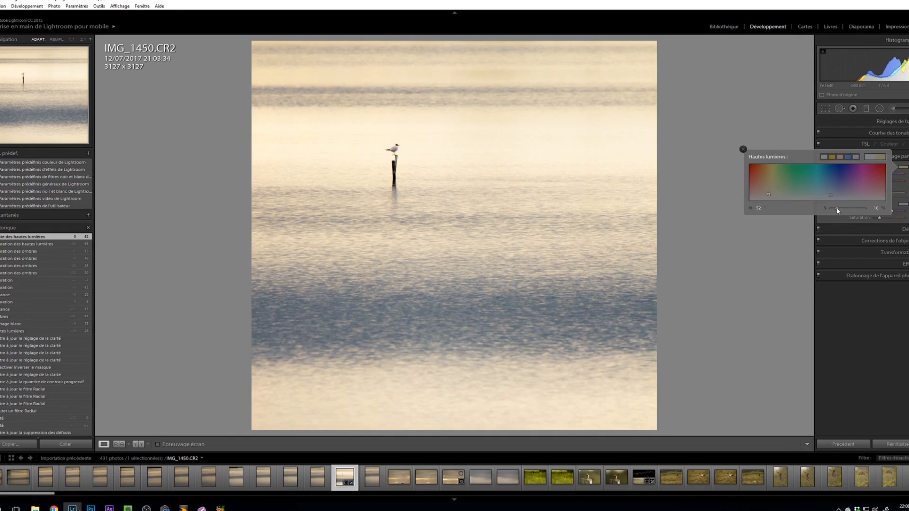
drag(837, 211, 836, 211)
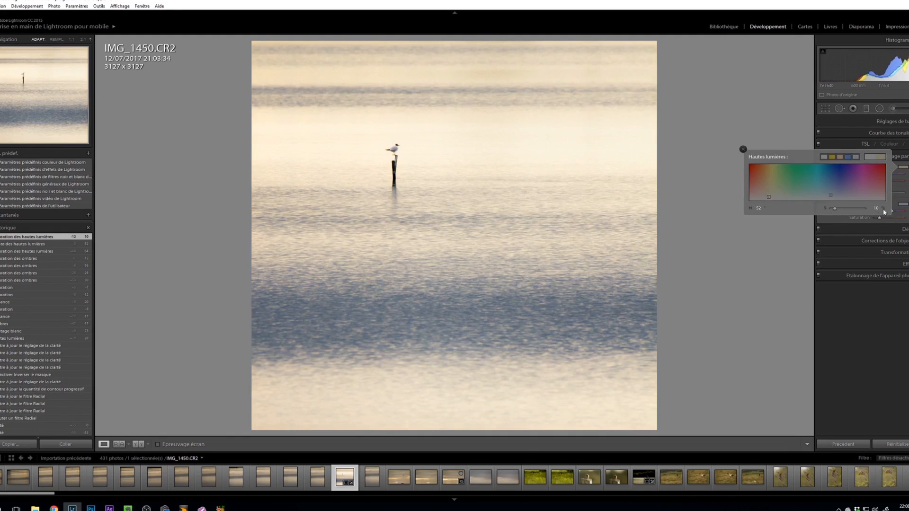
click(28, 259)
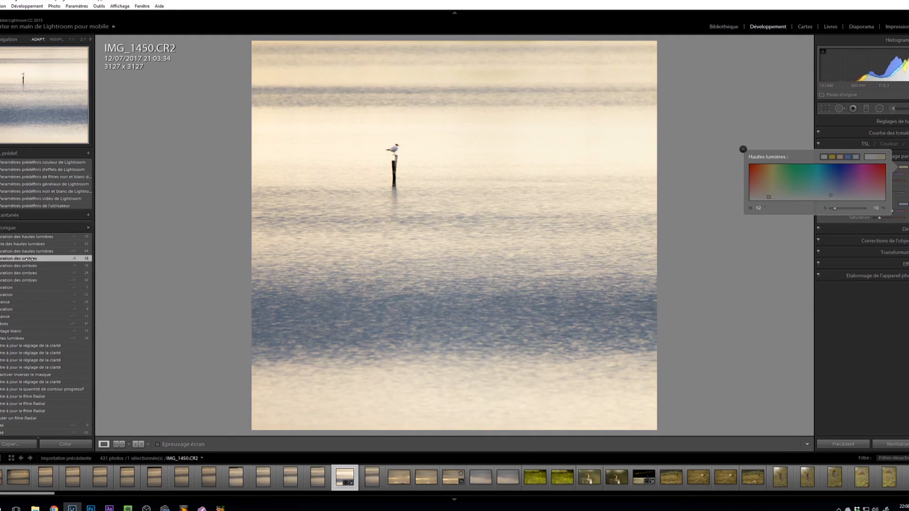
click(31, 236)
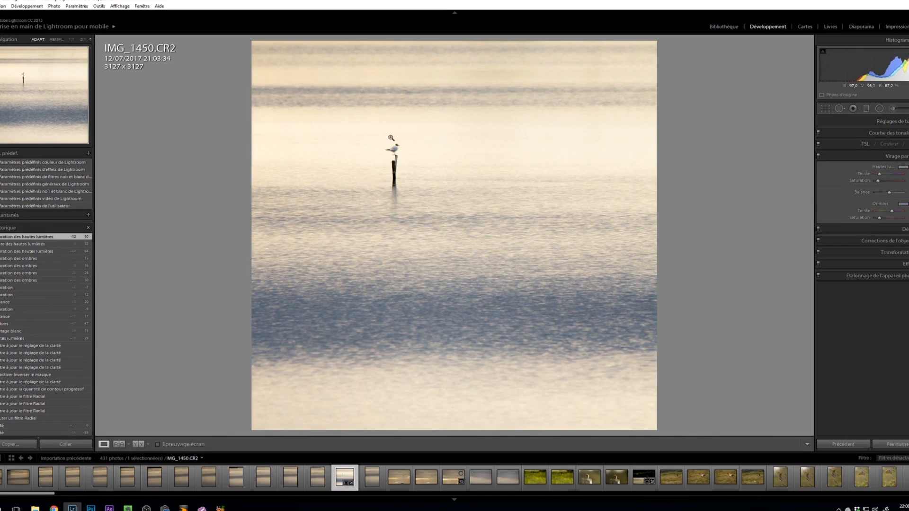
Place a second radial filter as a small ellipse closely around the bird, with the mask inverted
click(400, 152)
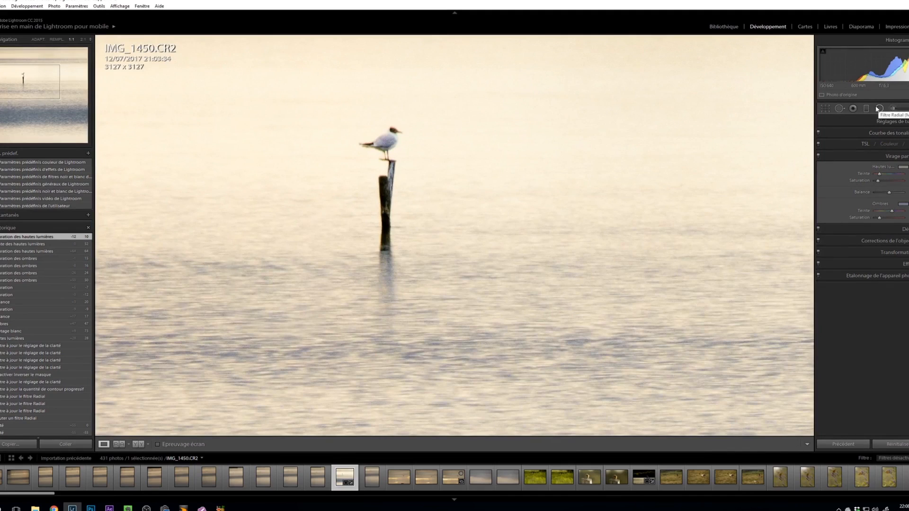
click(880, 108)
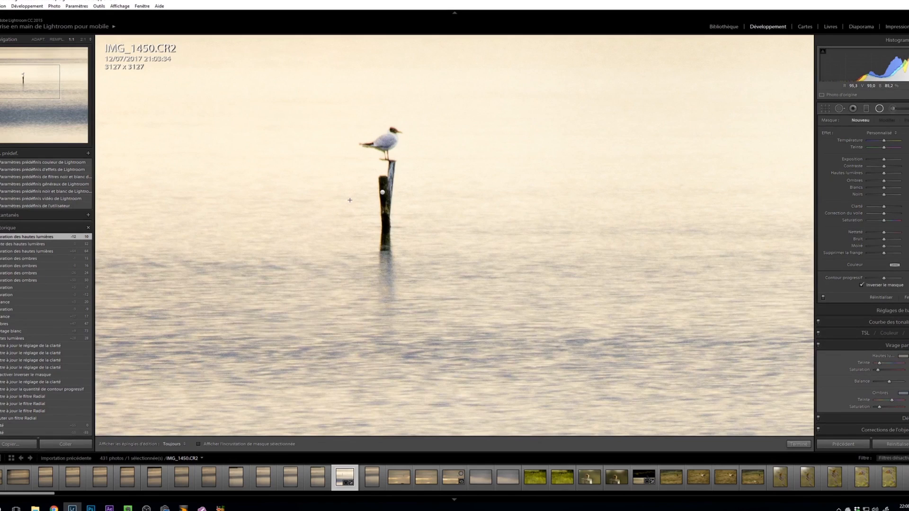
key(z)
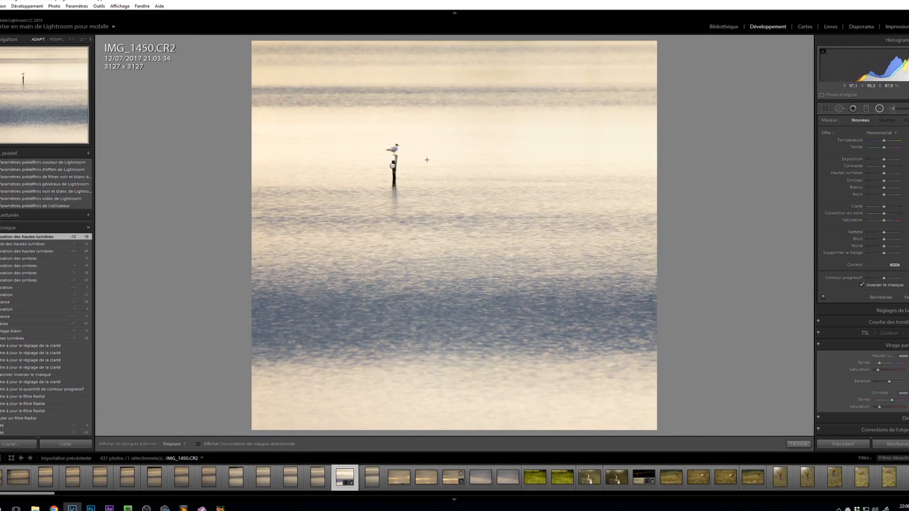
key(z)
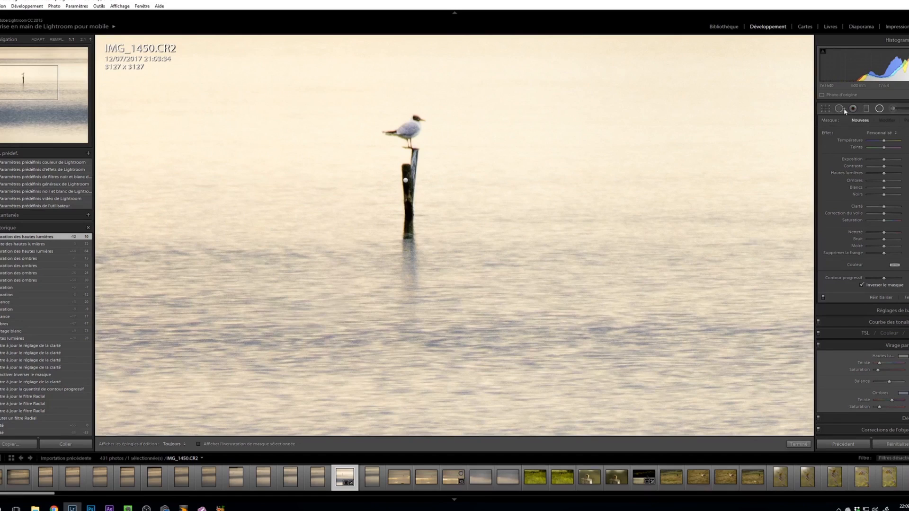
click(879, 109)
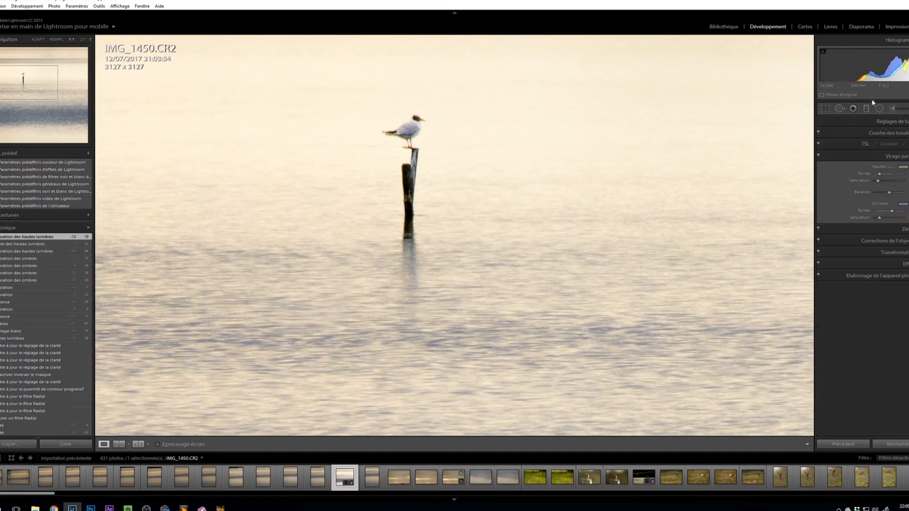
click(879, 108)
mouse_move(397, 126)
mouse_down()
mouse_move(421, 127)
mouse_move(410, 103)
mouse_move(377, 126)
mouse_up()
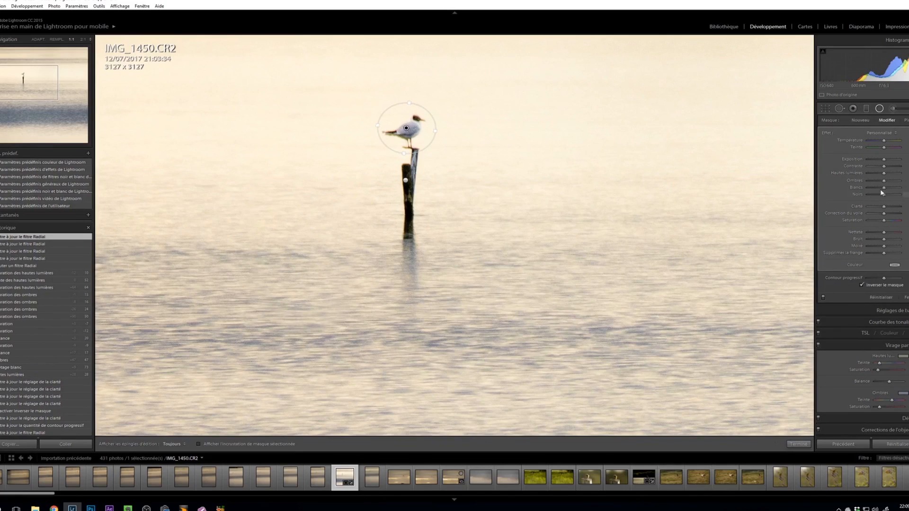
Raise the contrast and lower the blacks in the bird's radial filter, and undo a trial shadows change
drag(887, 167, 889, 168)
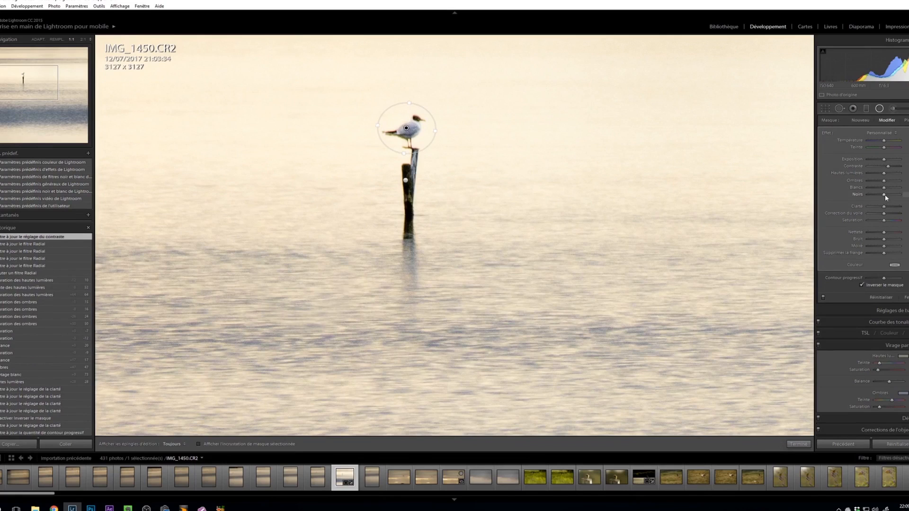
drag(882, 196, 888, 183)
key(ctrl+z)
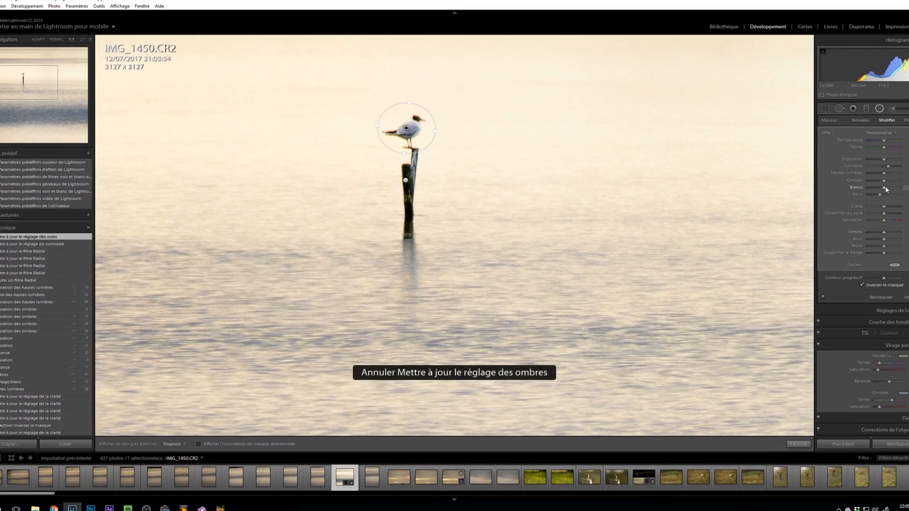
Try raising the whites in the bird's filter and undo it, adjust the filter's highlights, and finish editing the filter
drag(889, 188, 891, 188)
key(ctrl+z)
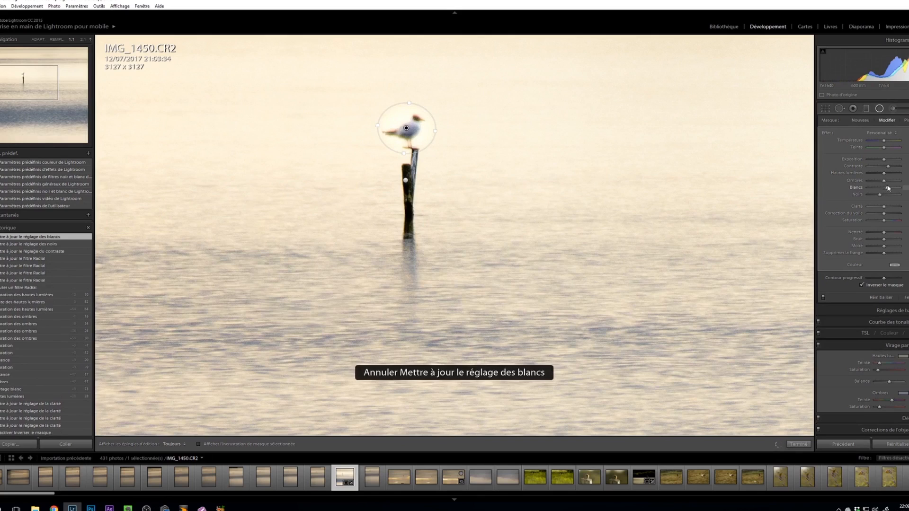
drag(885, 172, 886, 172)
key(ctrl+z)
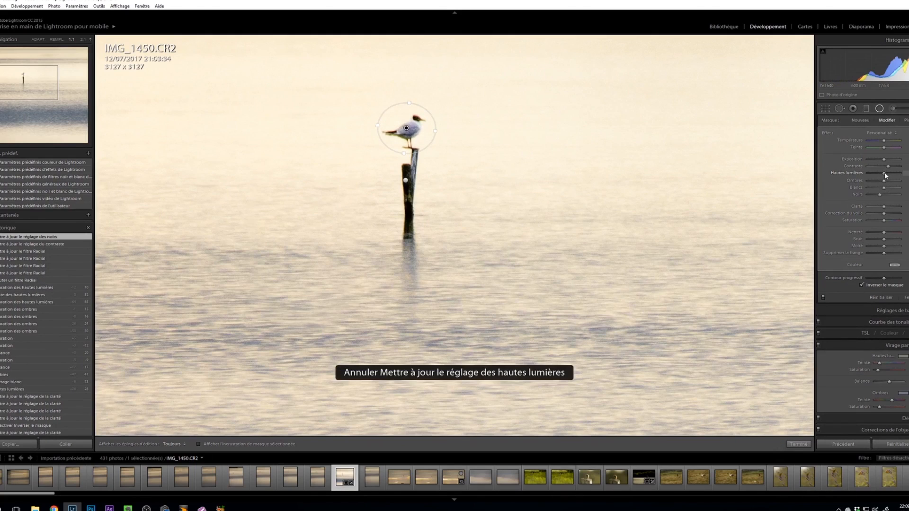
click(799, 444)
Compare the bird with the history state where its radial filter was added, return to the latest state, and view the whole photo
click(34, 287)
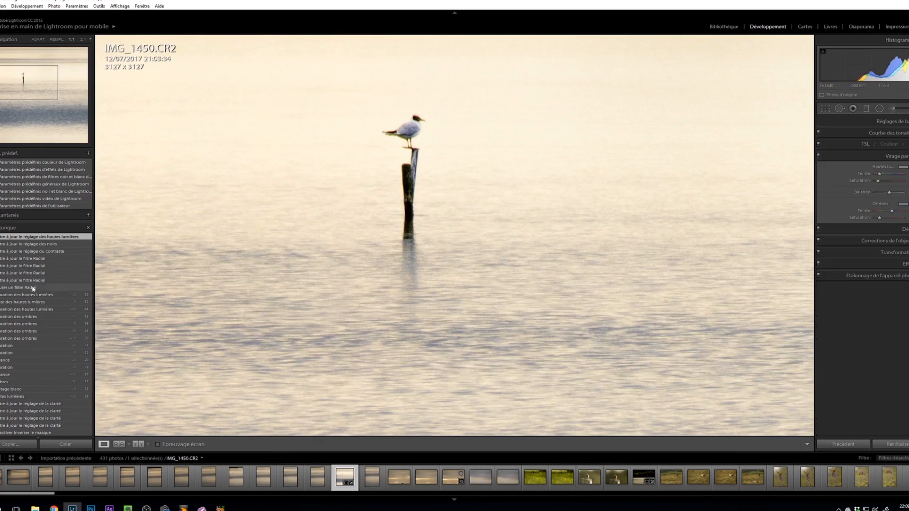
click(28, 238)
click(432, 141)
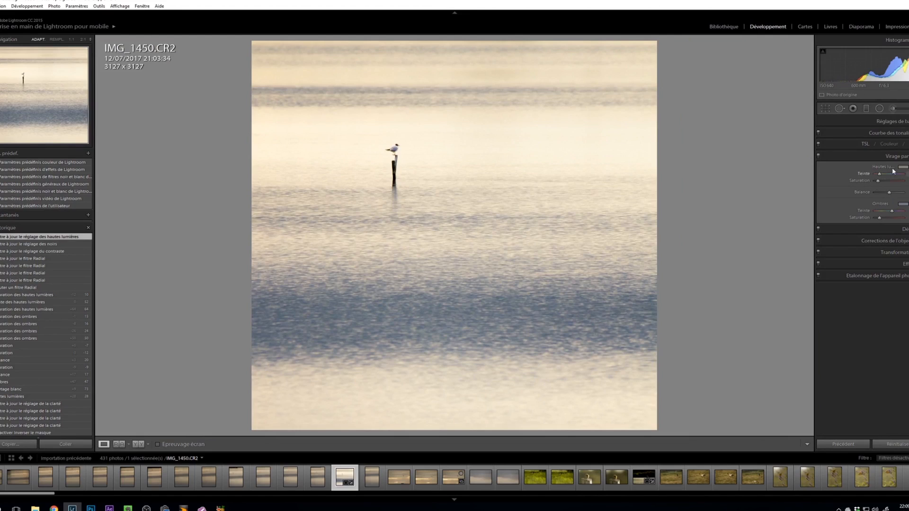
Lower the photo's overall saturation to -17, raise its exposure slightly and cool the colour temperature
click(890, 121)
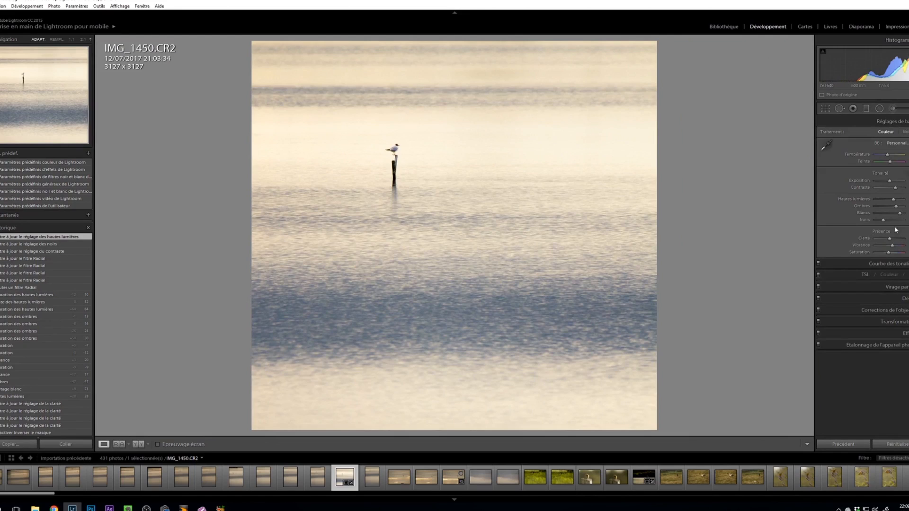
drag(890, 254, 887, 253)
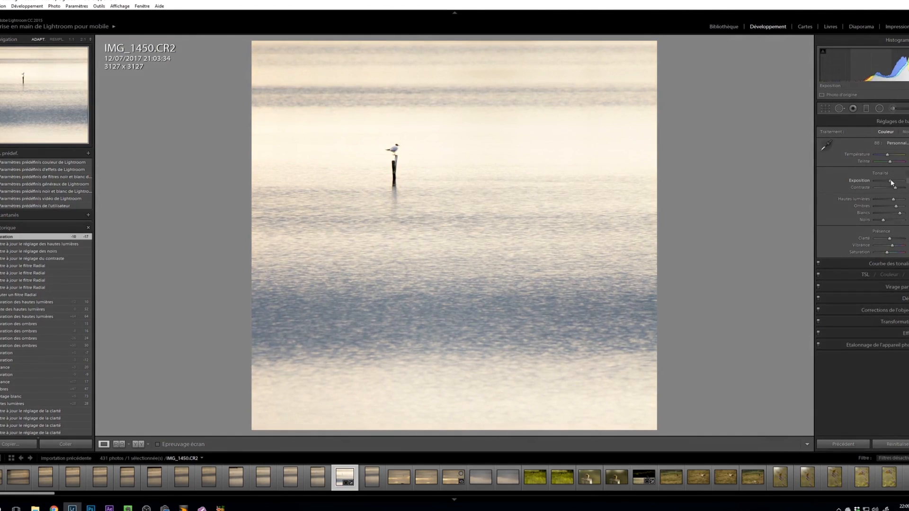
drag(892, 183, 887, 156)
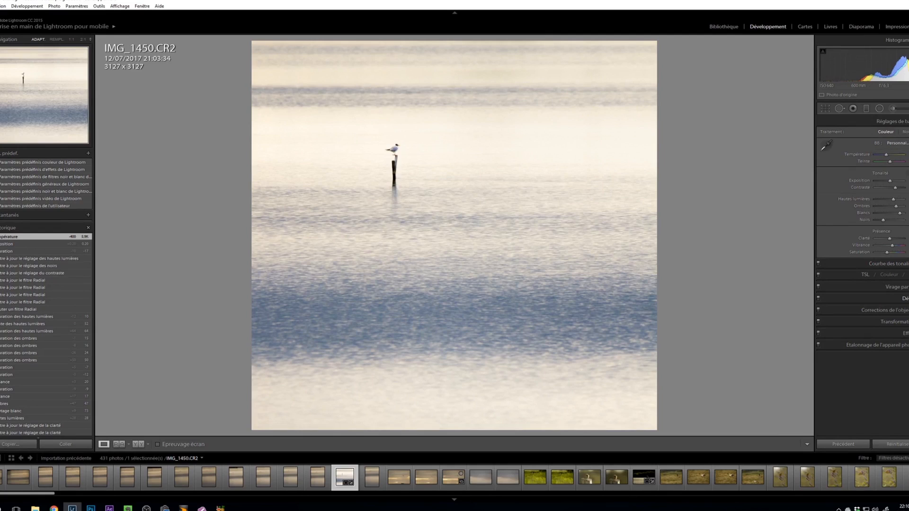
Check the water near the bird for noise at full size, and set the luminance noise reduction to 30
click(506, 192)
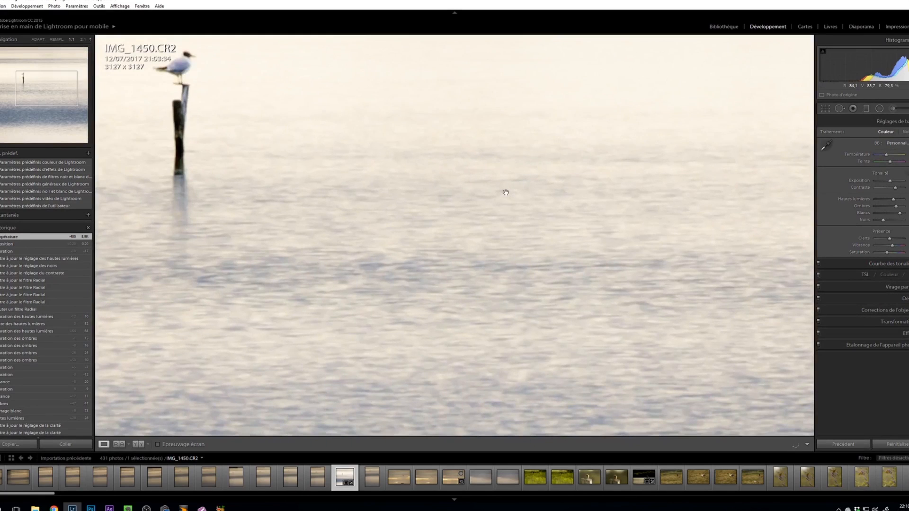
click(468, 237)
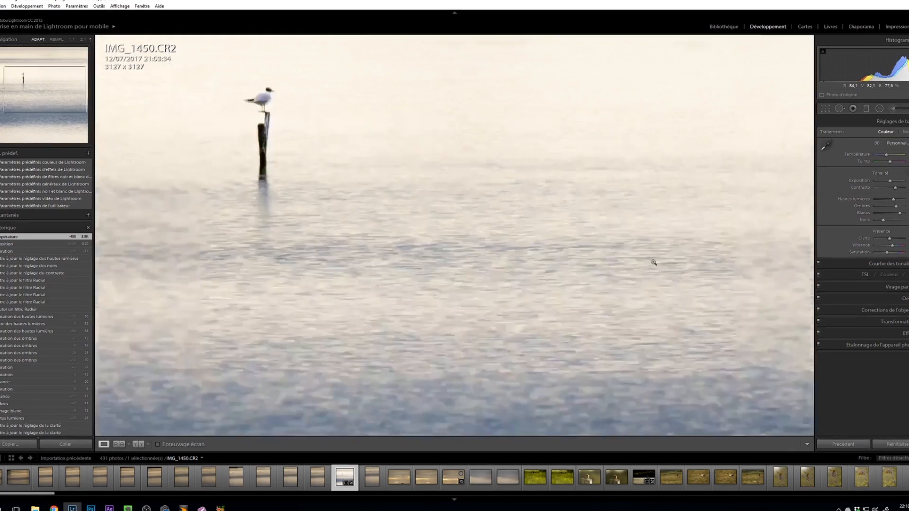
click(904, 298)
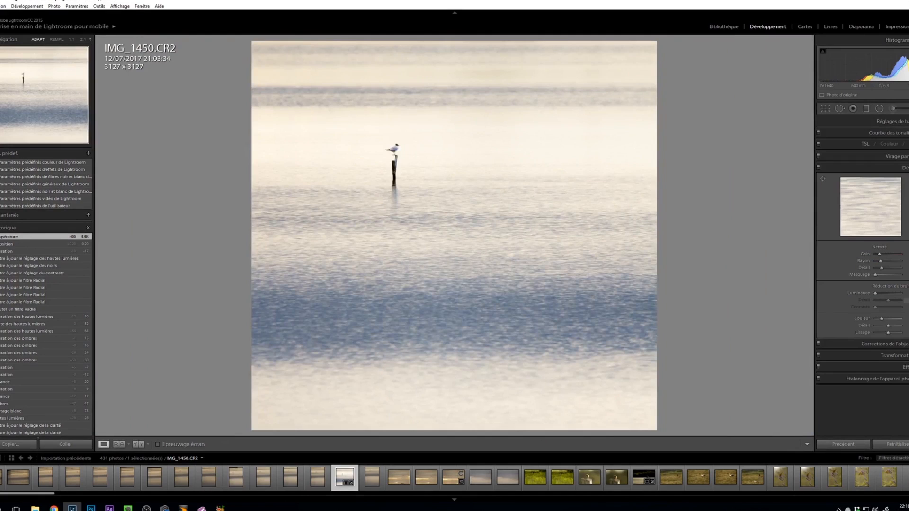
click(906, 293)
text(30)
key(Return)
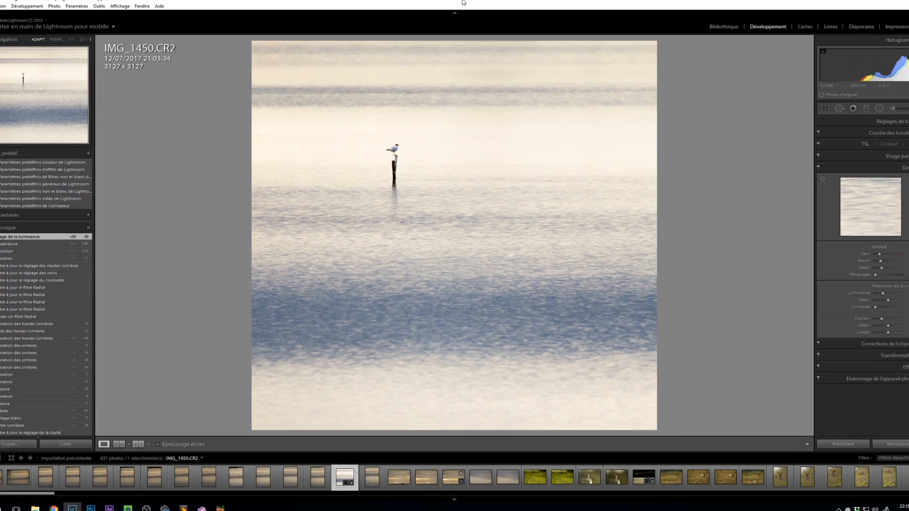
Compare the before and after versions of the whole photo side by side
key(y)
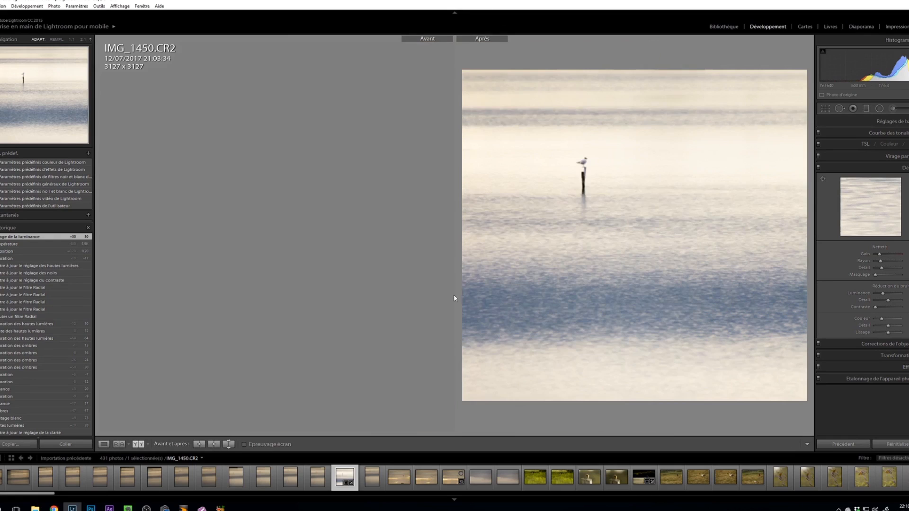